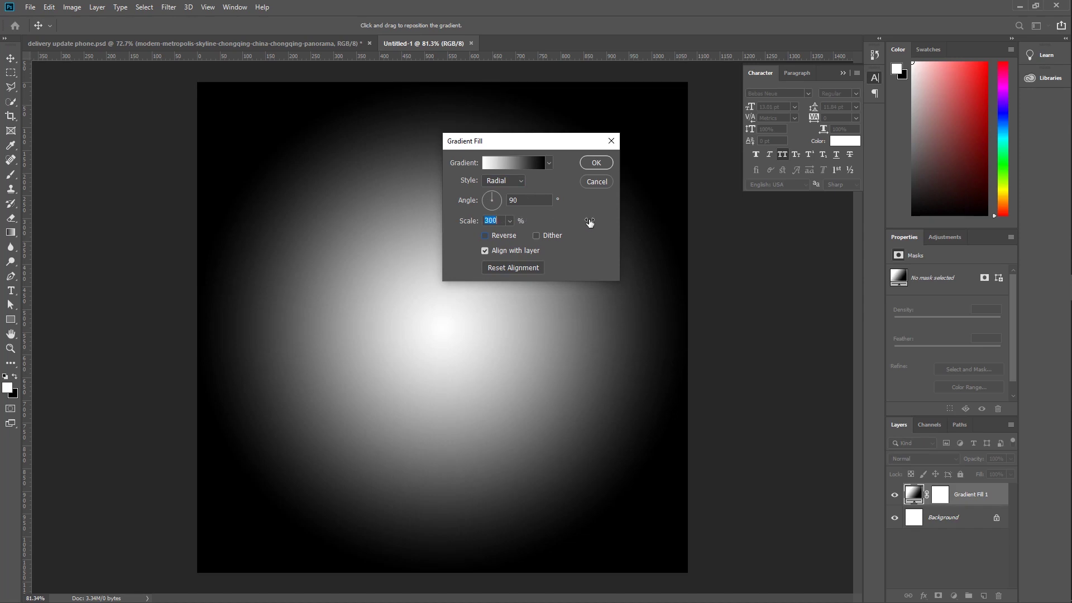
Set the radial gradient fill's scale to 300% and apply it to the background
drag(463, 225, 477, 224)
click(607, 164)
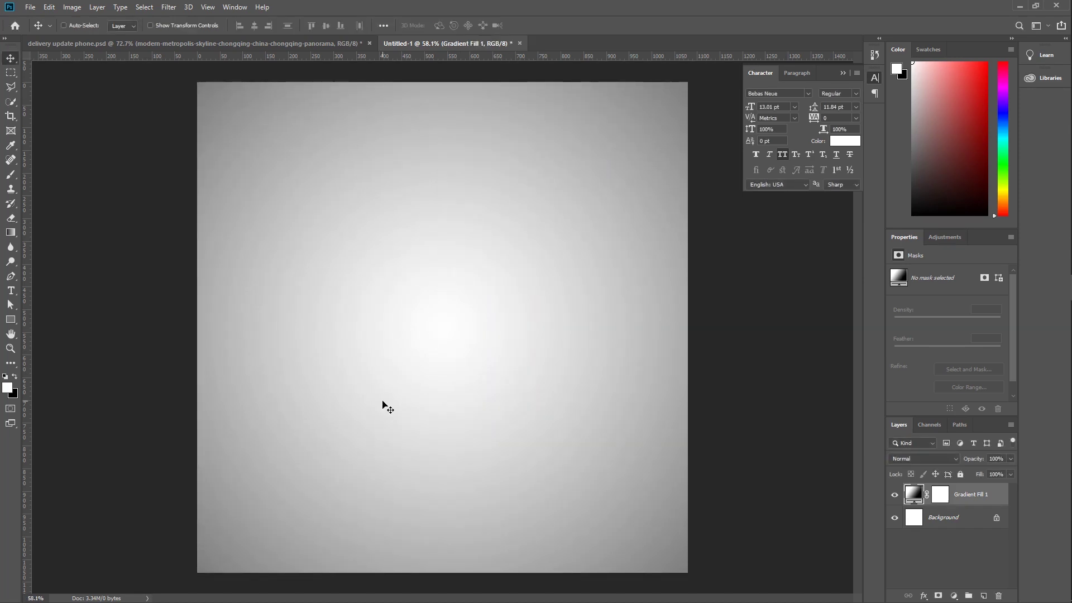
scroll(384, 403, down, 5)
scroll(384, 402, up, 3)
Place the modern-metropolis skyline image from the new job folder as an embedded object in the lower part of the canvas
click(38, 8)
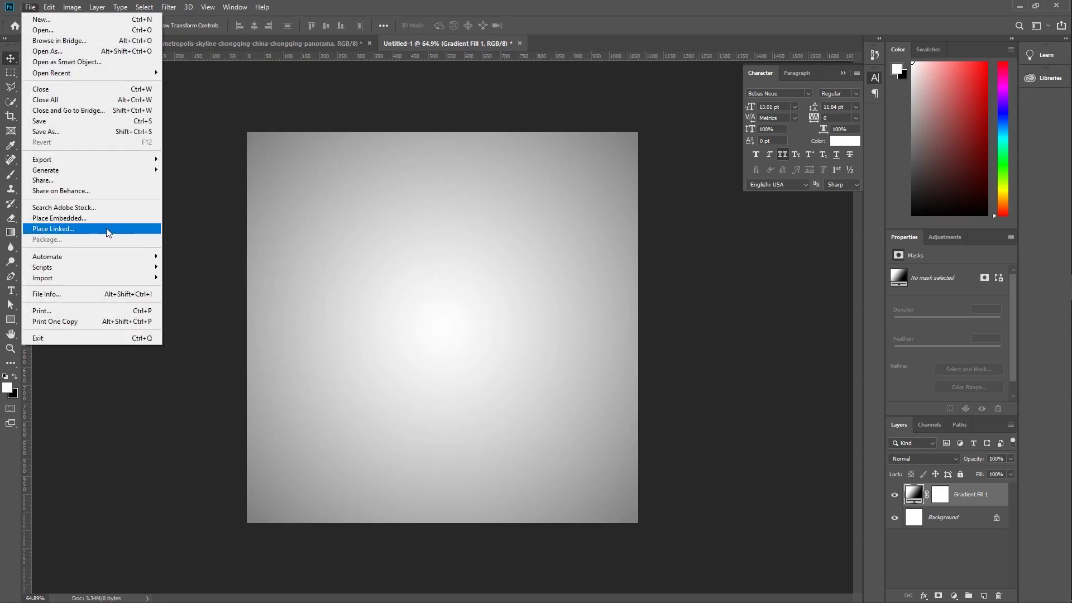
click(67, 218)
click(65, 338)
scroll(220, 280, down, 5)
scroll(220, 280, up, 5)
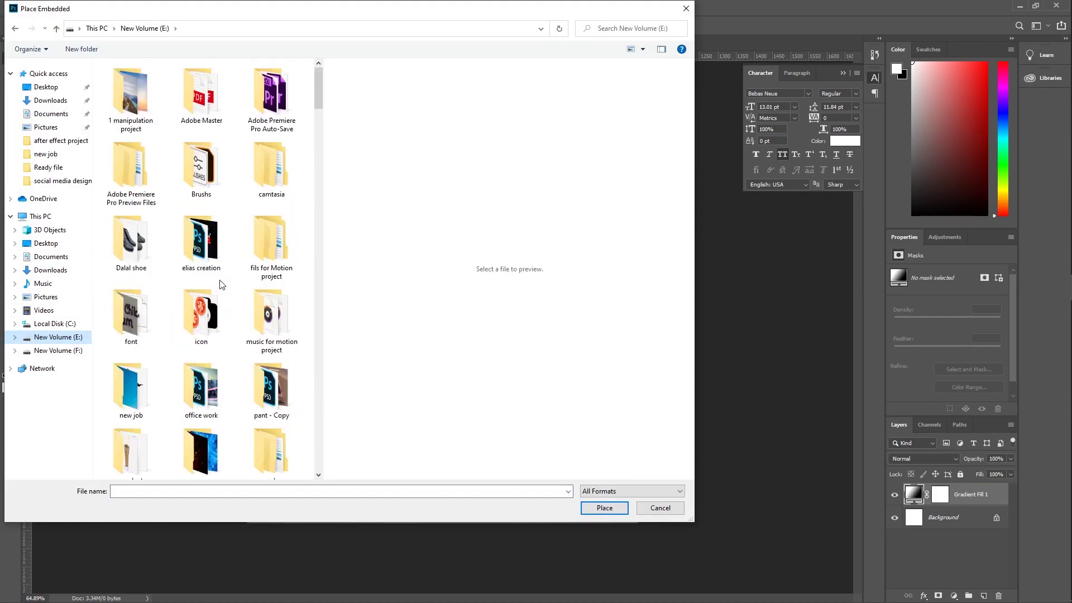
double_click(132, 392)
click(271, 419)
double_click(271, 418)
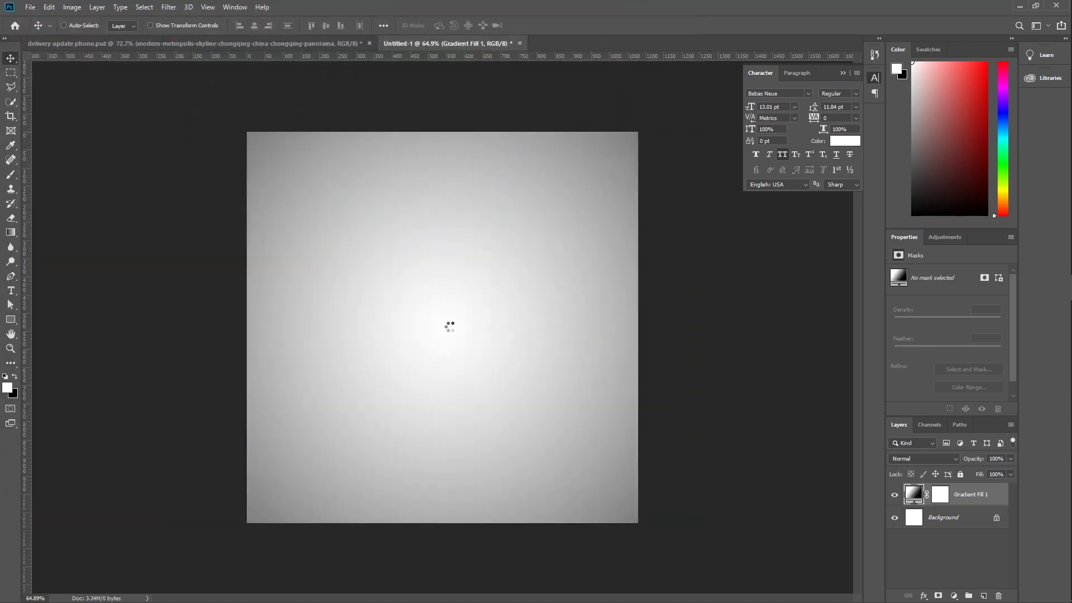
drag(451, 376, 479, 321)
Add a layer mask to the skyline layer and fade out its sky and buildings with black-to-transparent gradients, leaving the tiled floor
scroll(469, 414, up, 4)
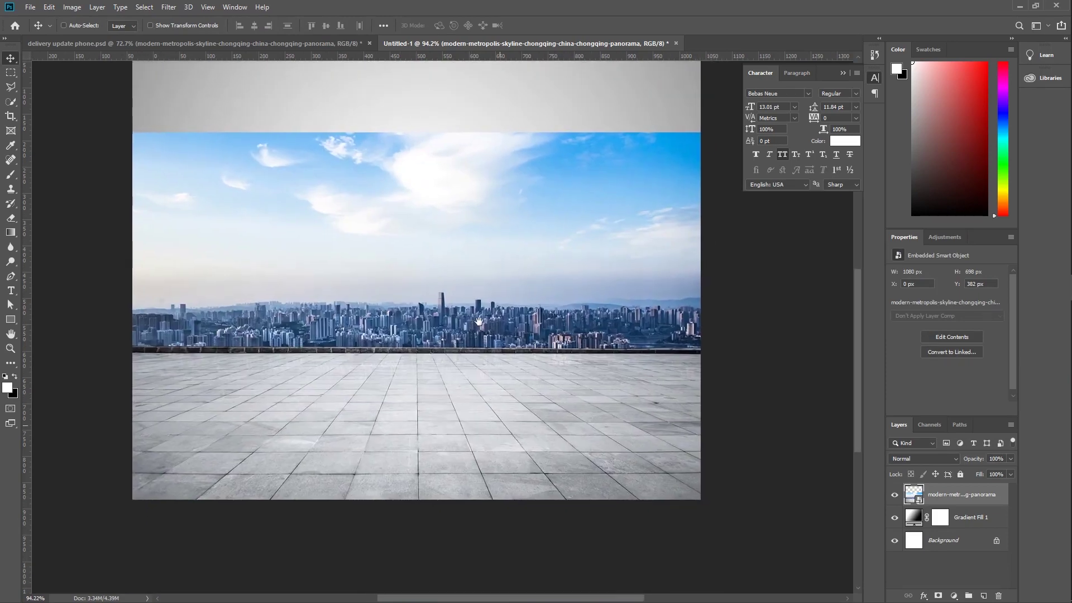
click(939, 596)
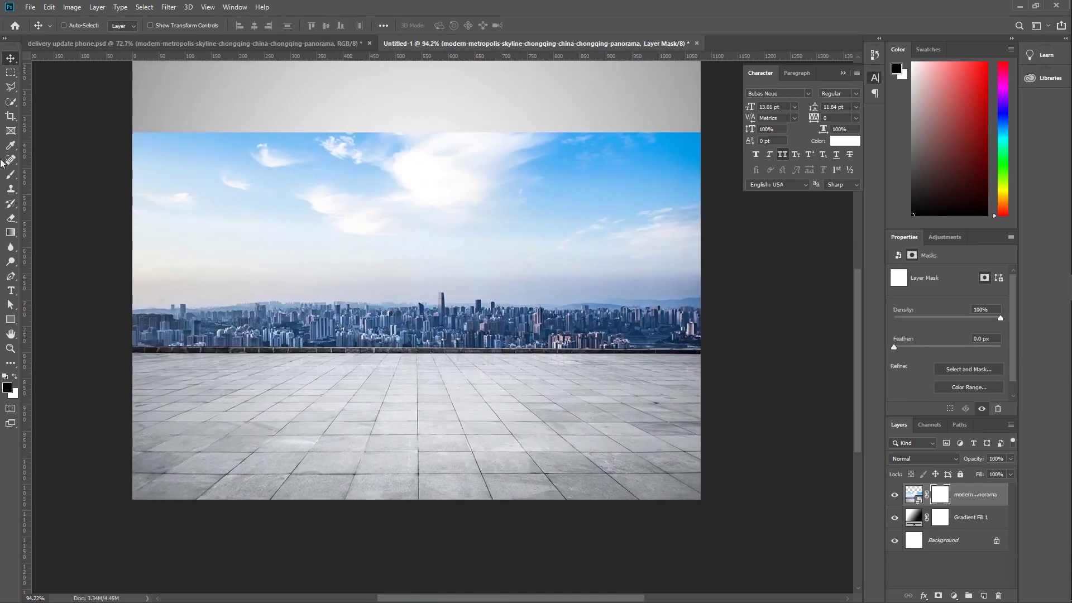
click(10, 233)
drag(419, 371, 419, 372)
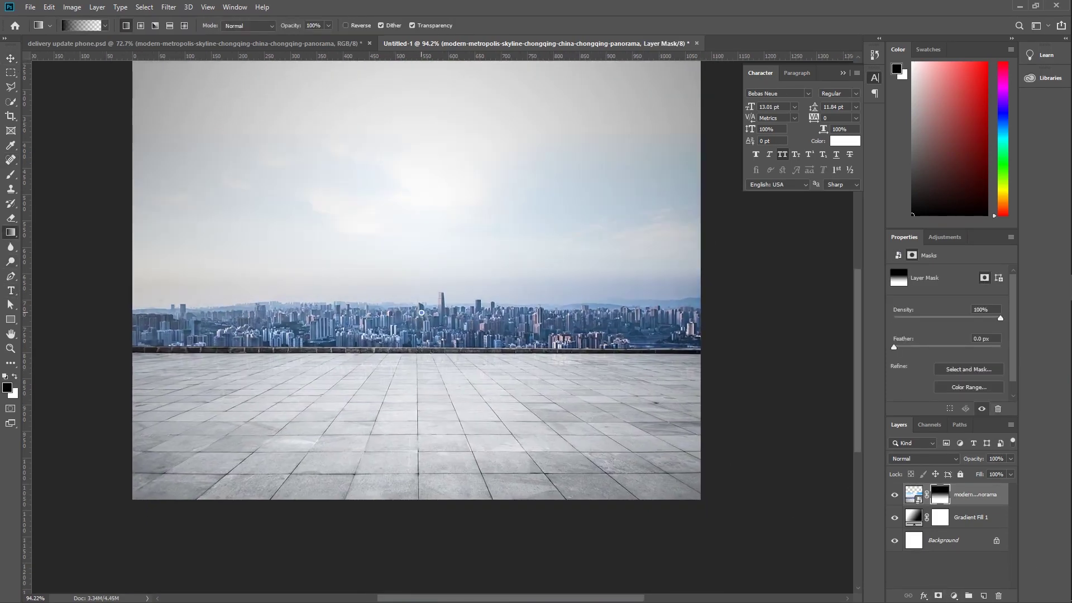
drag(421, 314, 420, 370)
drag(420, 465, 420, 465)
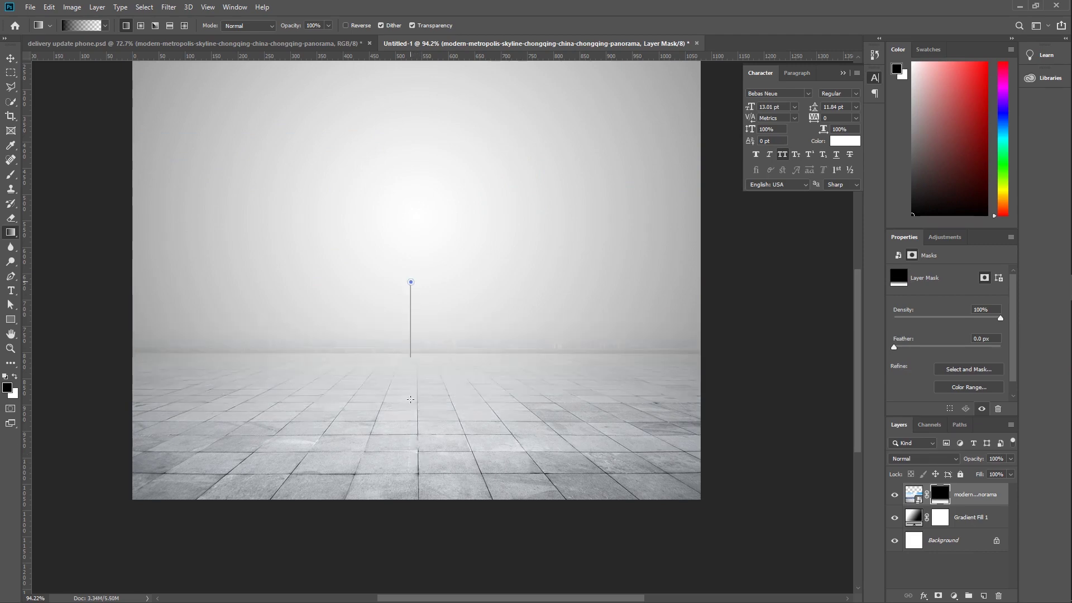
key(v)
scroll(525, 435, down, 4)
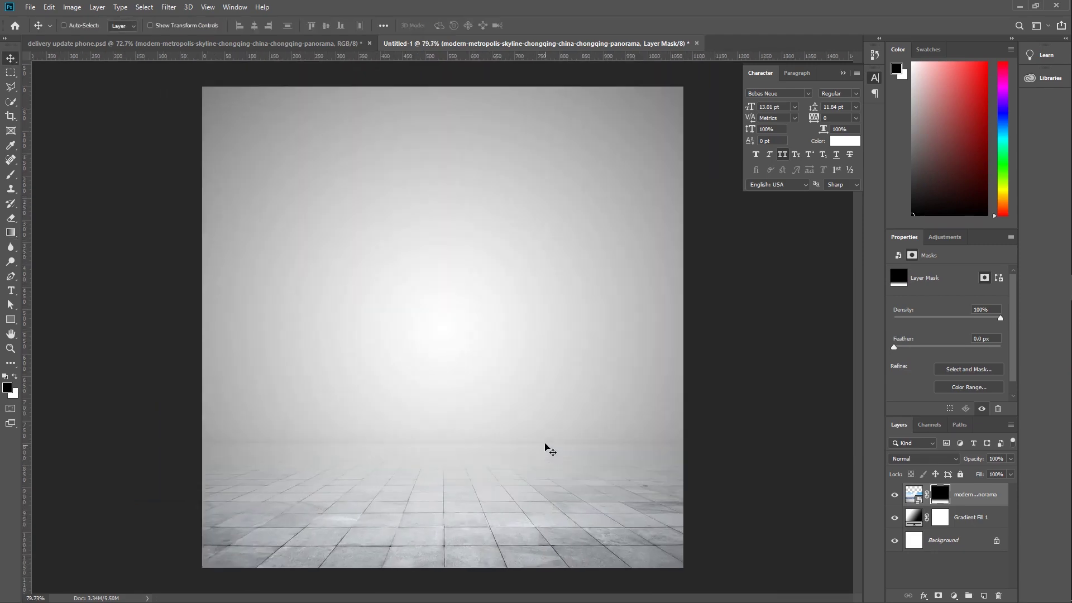
Bring the masked phone from PngItem_68037.png into Untitled-1 and stand it centred on the tiled floor
click(31, 7)
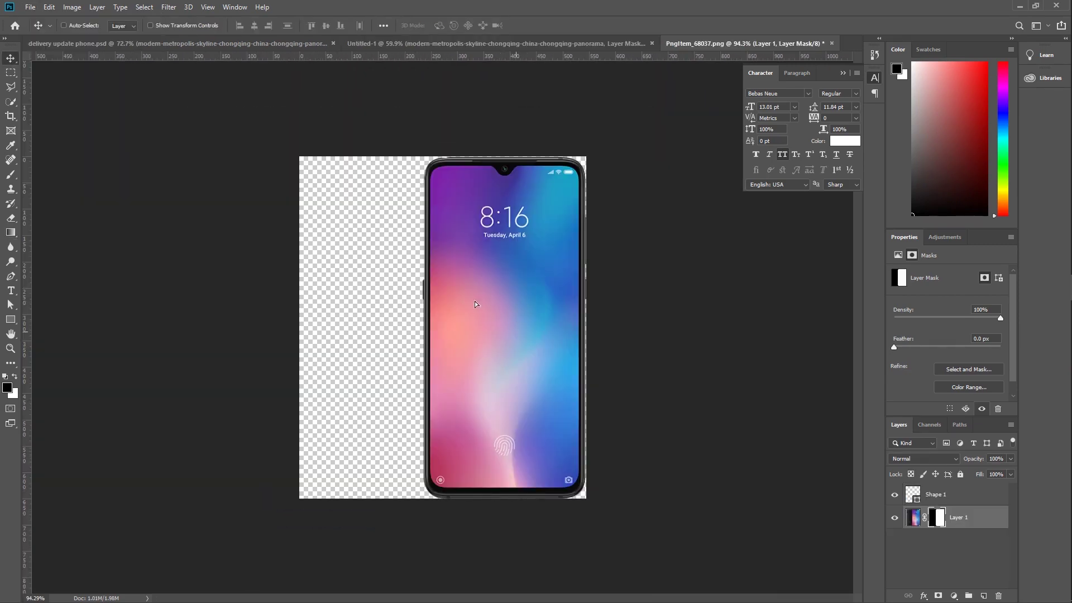
mouse_move(472, 360)
mouse_down()
mouse_move(435, 371)
mouse_move(436, 194)
mouse_up()
scroll(483, 371, up, 6)
scroll(454, 354, up, 1)
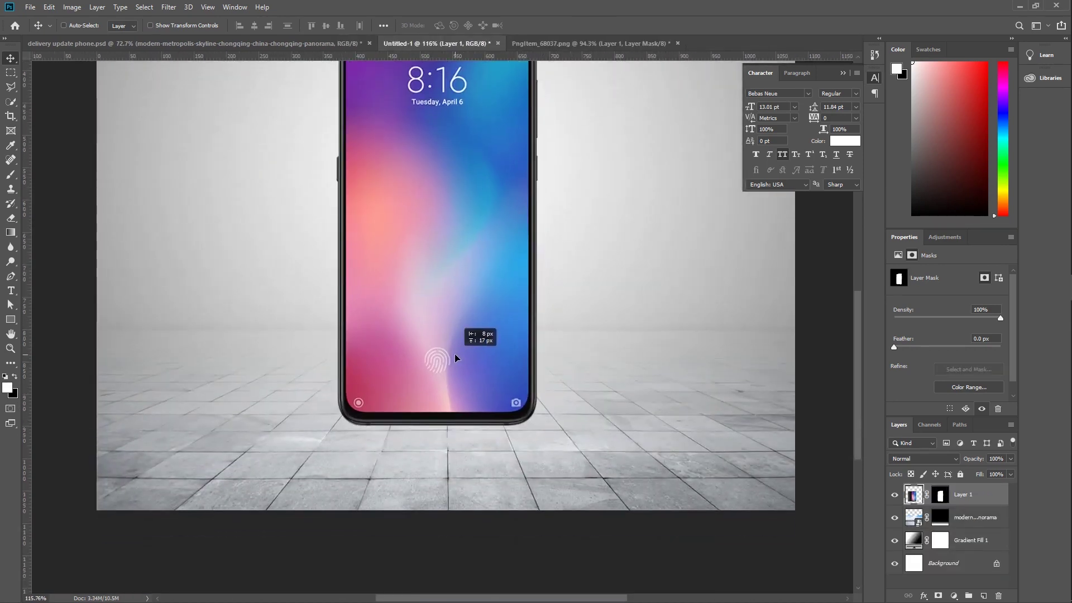
Paint a soft black brush spot on a new layer above the phone for its shadow
click(11, 174)
click(985, 596)
right_click(393, 251)
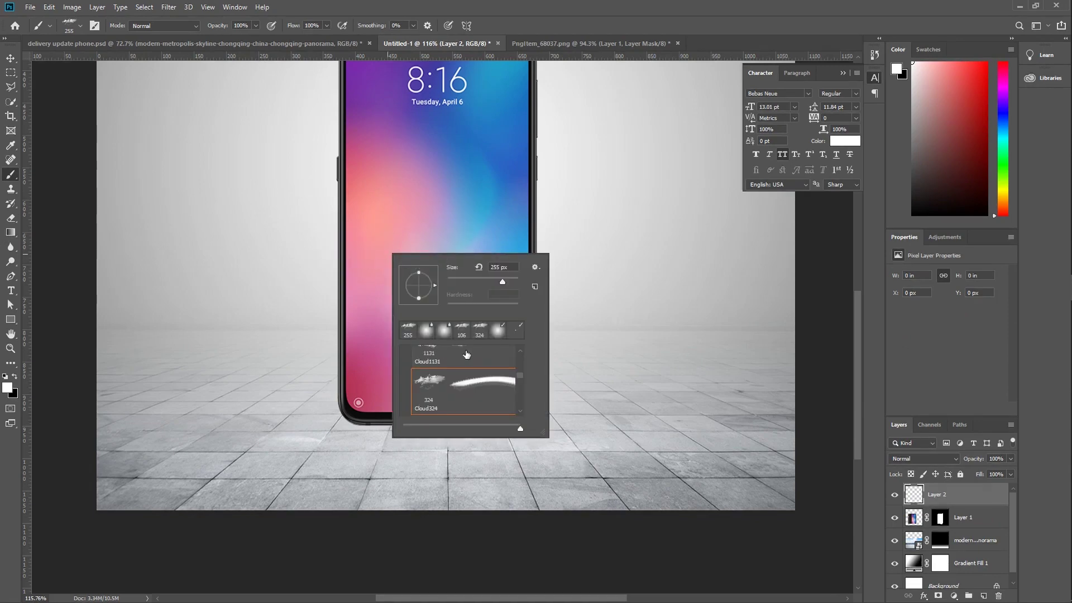
click(563, 23)
drag(414, 228, 438, 143)
key(x)
mouse_move(487, 91)
mouse_down()
mouse_move(452, 414)
mouse_move(470, 274)
mouse_up()
click(585, 353)
Squash the black spot into a flat, wide ellipse of about 1.91 by 0.25 in along the phone's bottom edge
click(10, 58)
mouse_move(540, 362)
mouse_down()
mouse_move(498, 358)
mouse_move(334, 436)
mouse_up()
mouse_move(487, 358)
mouse_down()
mouse_move(474, 286)
mouse_move(488, 124)
mouse_up()
drag(392, 214, 443, 372)
key(ctrl+t)
drag(416, 204, 463, 381)
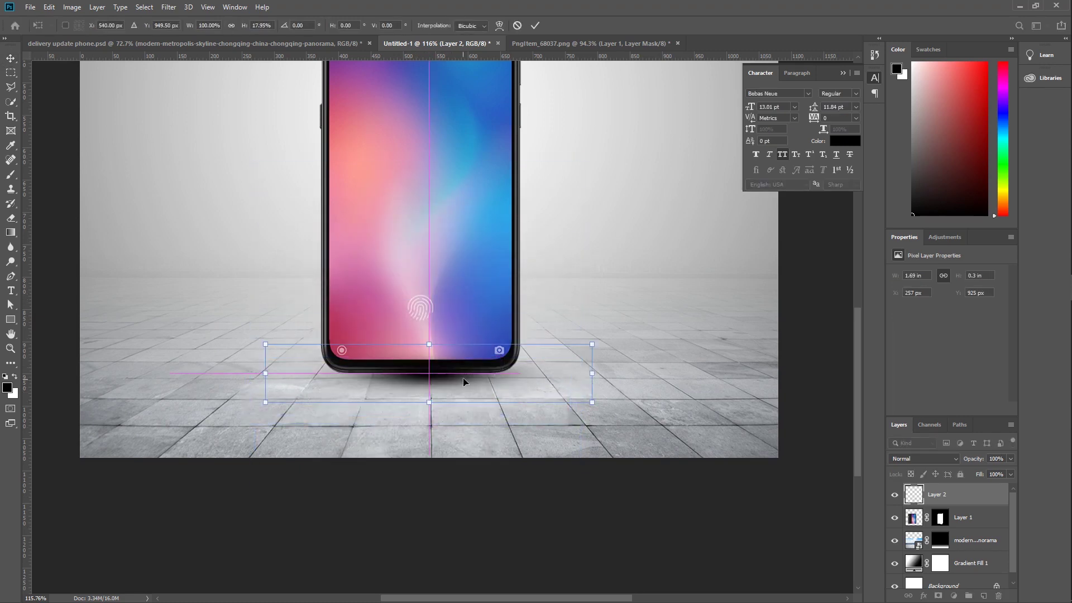
drag(254, 374, 213, 369)
drag(407, 402, 409, 385)
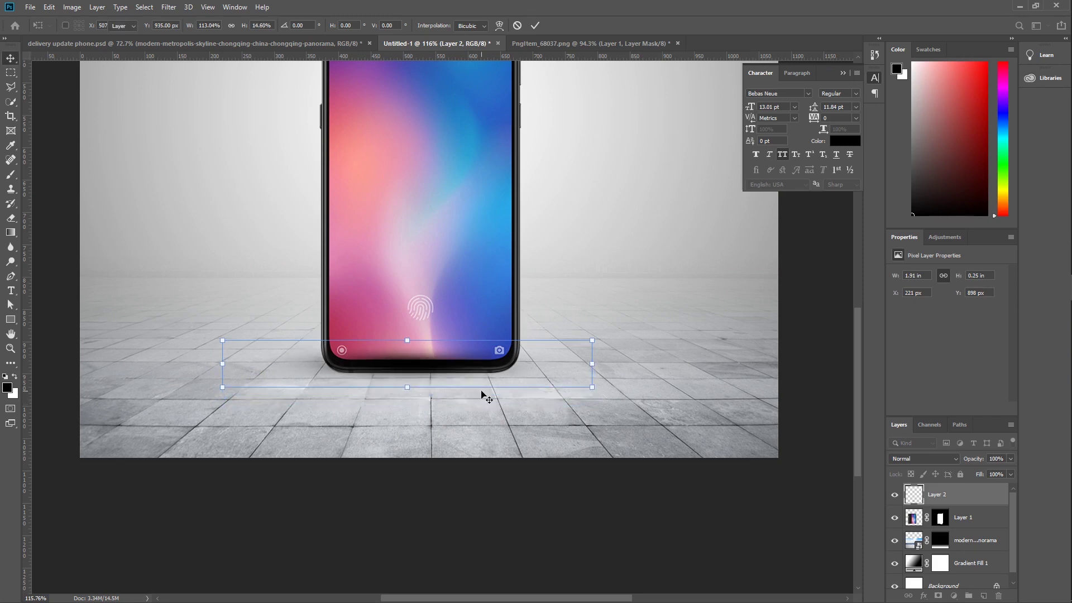
key(Return)
Move the shadow layer below the phone layer and line the shadow up under the phone
drag(969, 504, 968, 527)
drag(420, 378, 422, 379)
key(ctrl+0)
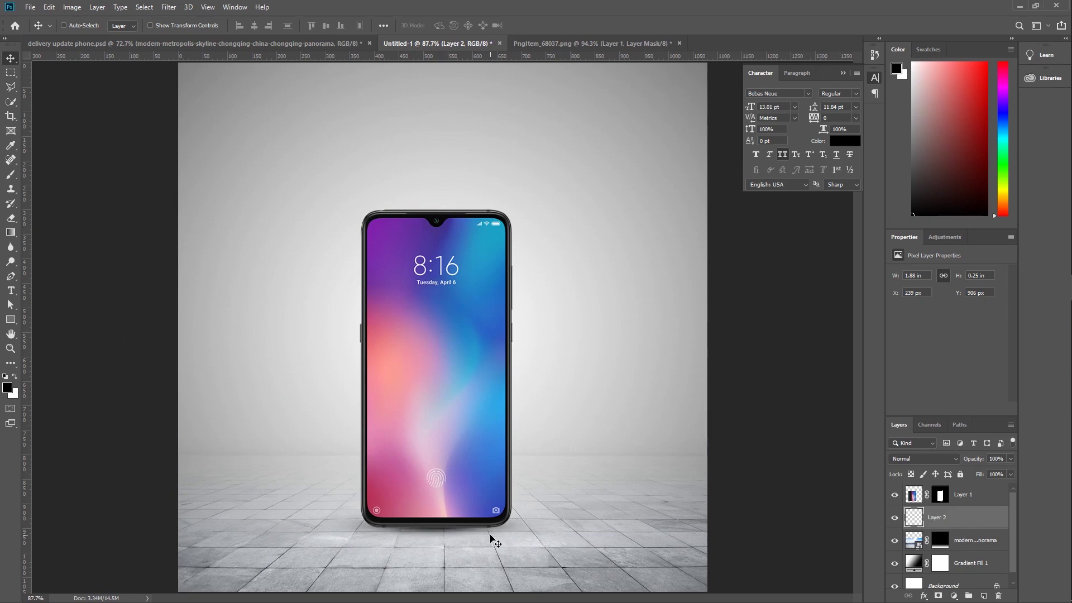
Flatten the shadow further to a height of about 0.05 in directly beneath the phone
scroll(491, 539, up, 4)
key(ctrl+t)
drag(426, 421, 424, 472)
key(Return)
key(ctrl+0)
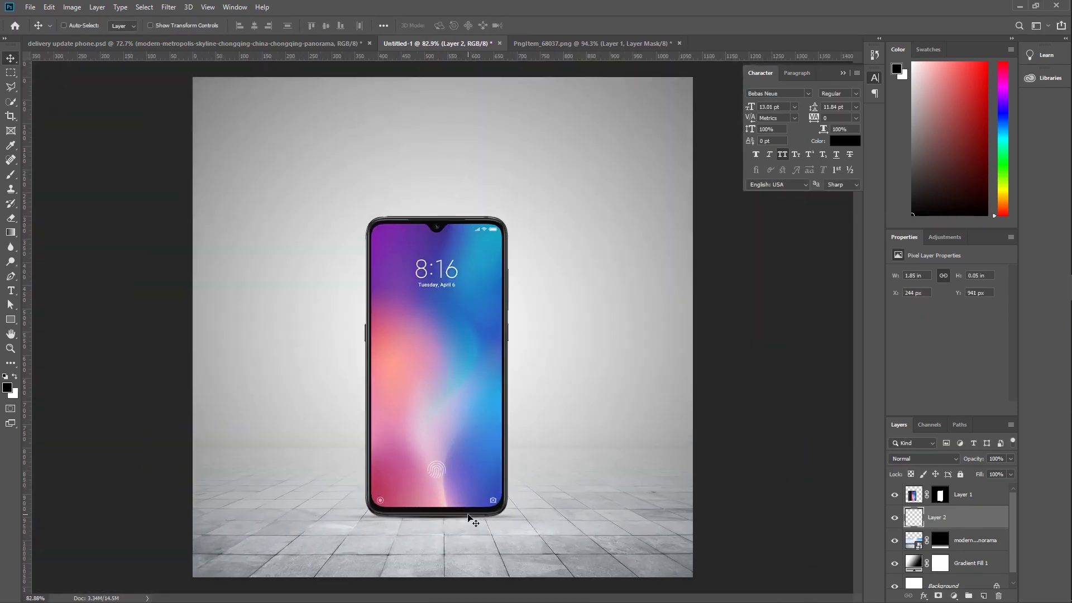
Duplicate the shadow layer to deepen the shadow beneath the phone
scroll(473, 521, up, 5)
key(ctrl+j)
drag(411, 521, 414, 524)
scroll(495, 533, down, 6)
scroll(511, 509, up, 2)
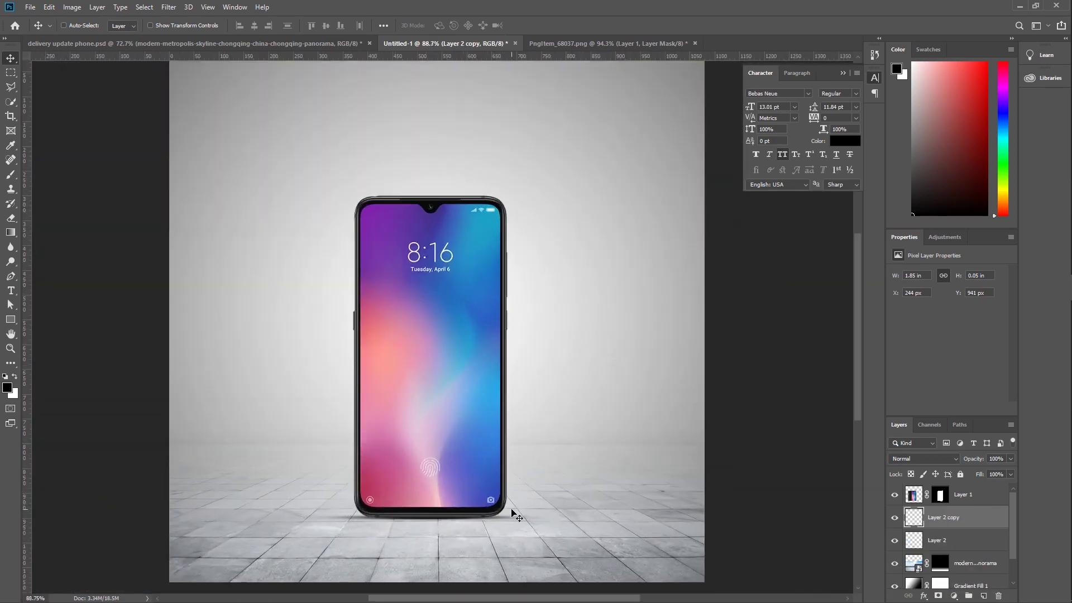
Group the two shadow layers and name the group Shadow
scroll(512, 511, up, 2)
shift+click(962, 534)
drag(982, 521, 969, 596)
double_click(941, 513)
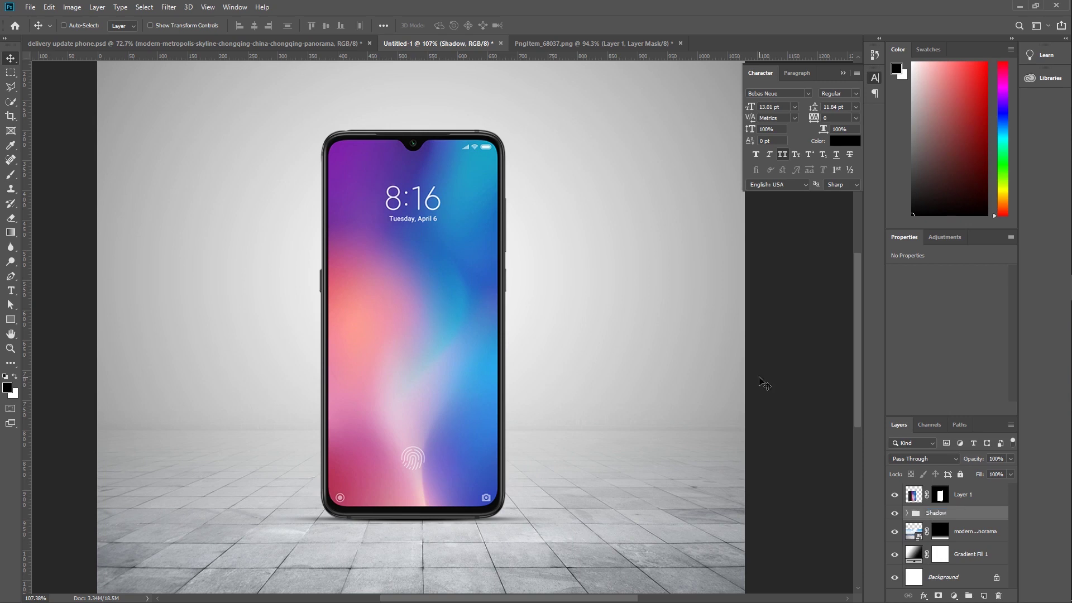
Add a layer mask to the Shadow group and paint out both outer ends of the shadow with a soft black brush
scroll(464, 491, up, 1)
click(939, 596)
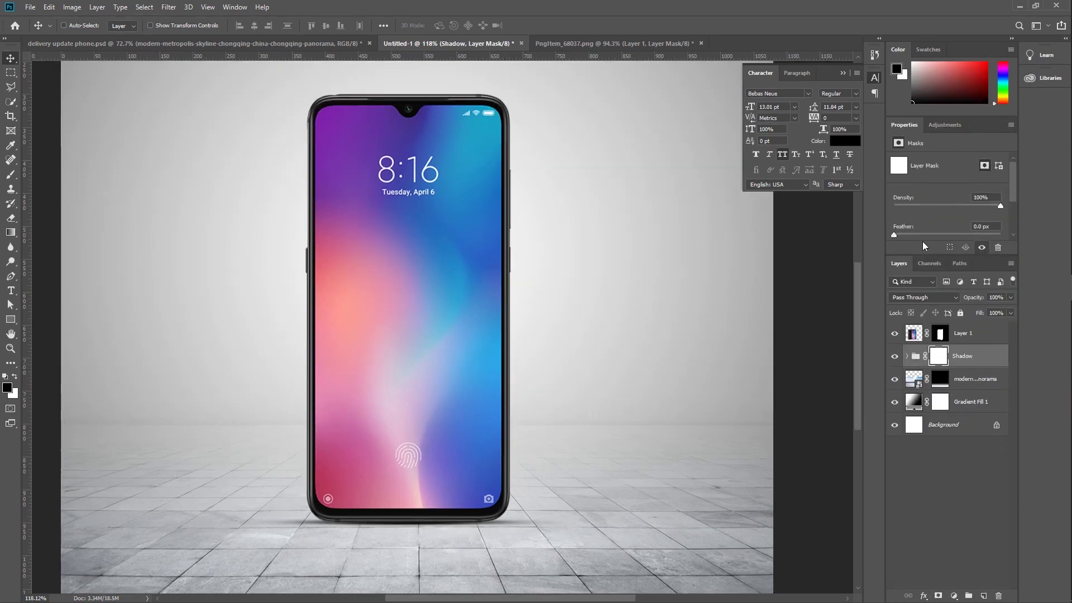
key(b)
drag(557, 452, 525, 450)
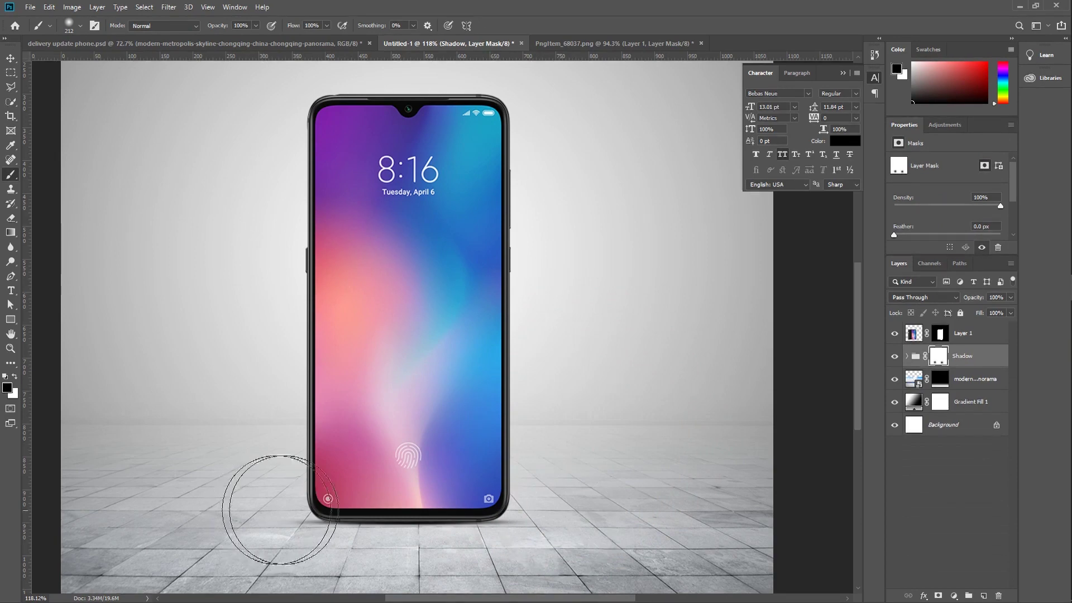
click(10, 59)
Close the PngItem_68037.png document
scroll(477, 420, down, 3)
scroll(476, 424, up, 2)
scroll(477, 426, down, 3)
scroll(478, 426, up, 2)
click(624, 43)
click(474, 210)
Open the banknote image 9.jpg from the new job folder
click(30, 8)
click(42, 31)
scroll(221, 296, down, 7)
scroll(222, 296, up, 7)
scroll(220, 296, down, 5)
scroll(220, 296, up, 5)
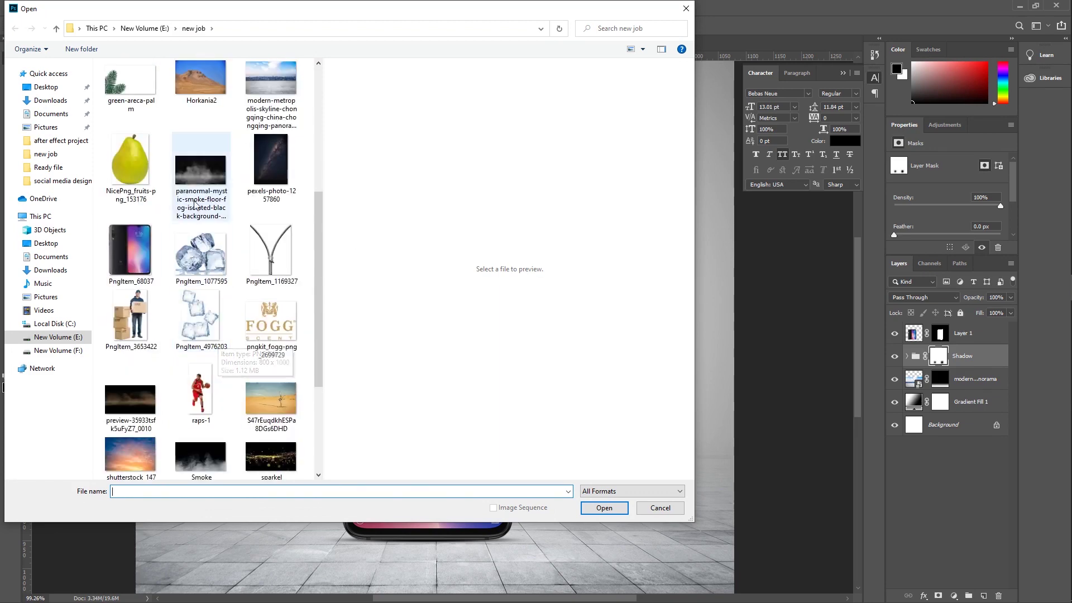
double_click(141, 163)
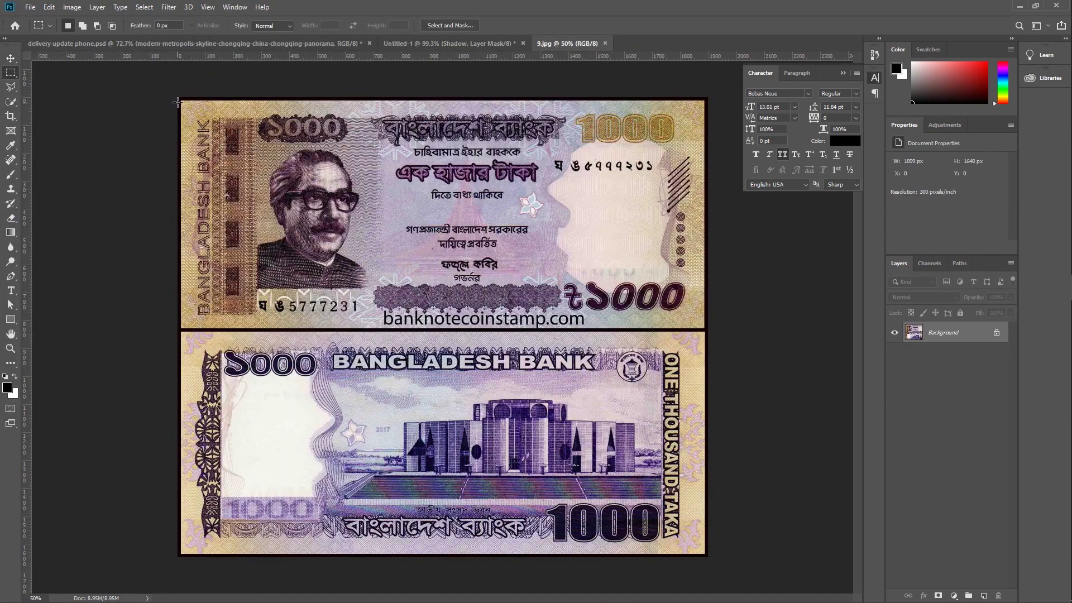
Mask the banknote image so only the upper note shows, and convert the layer to a smart object
drag(302, 179, 705, 328)
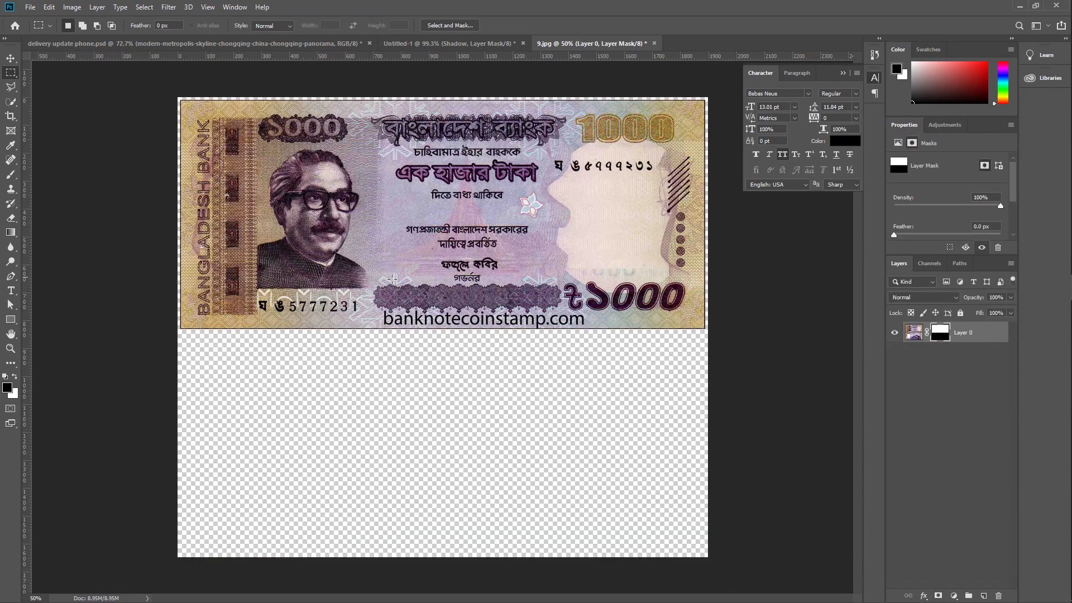
key(v)
right_click(950, 332)
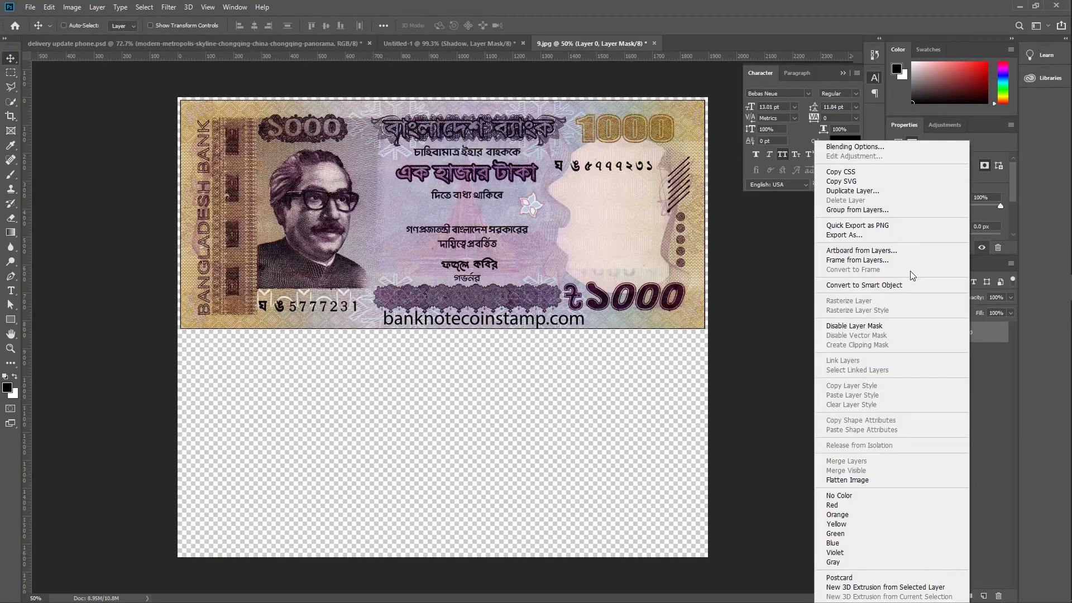
click(933, 259)
Bring the banknote into Untitled-1, then scale it down and rotate it upright at the phone's position
drag(586, 230, 428, 345)
scroll(429, 345, down, 4)
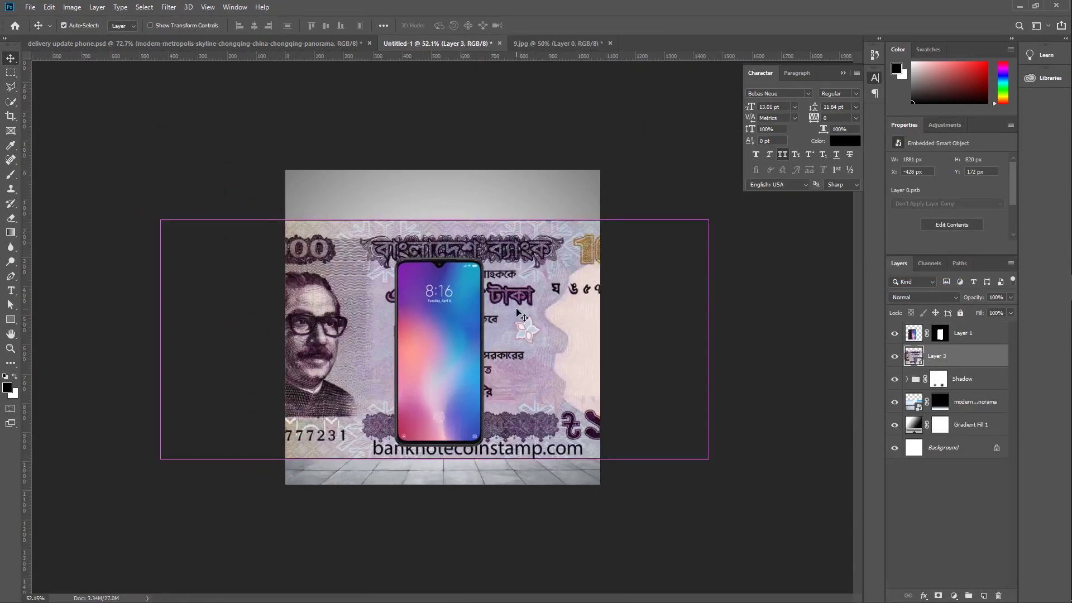
key(ctrl+t)
drag(719, 217, 468, 449)
drag(434, 68, 448, 238)
key(Return)
Resize the banknote to about 288 by 660 px to match the phone screen's width and align it with the phone
key(ctrl+t)
scroll(468, 348, up, 6)
drag(402, 366, 407, 363)
drag(428, 157, 433, 176)
click(426, 26)
scroll(427, 272, up, 3)
drag(425, 274, 426, 279)
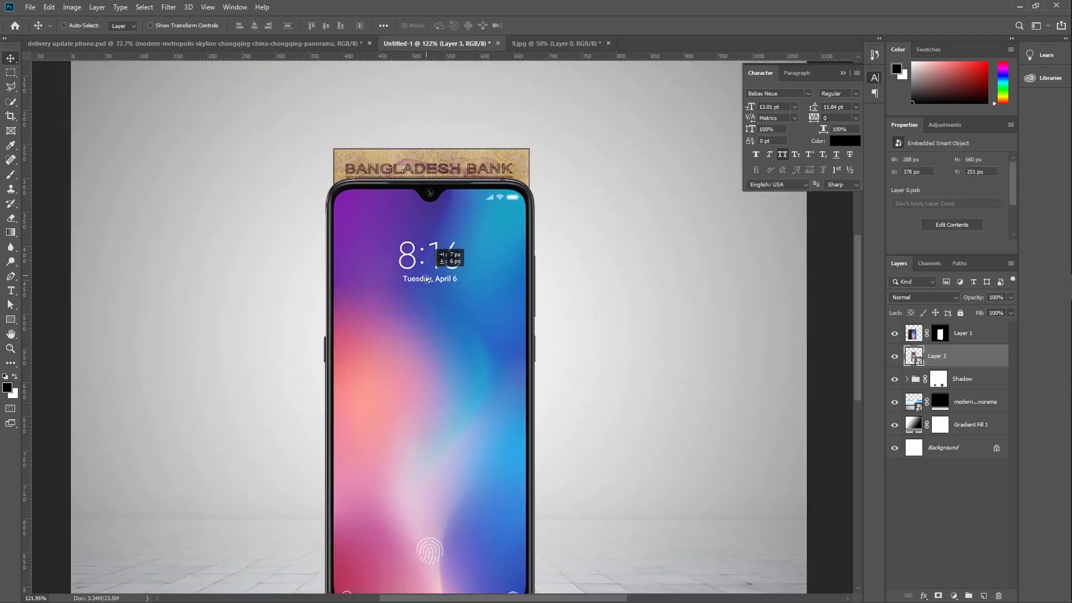
Move the banknote layer above the phone layer and shift the note down over the phone's screen
drag(953, 327, 952, 325)
drag(462, 246, 463, 285)
scroll(462, 285, down, 2)
scroll(462, 283, up, 3)
Hide the banknote layer and convert the phone layer to a smart object
click(895, 334)
right_click(974, 357)
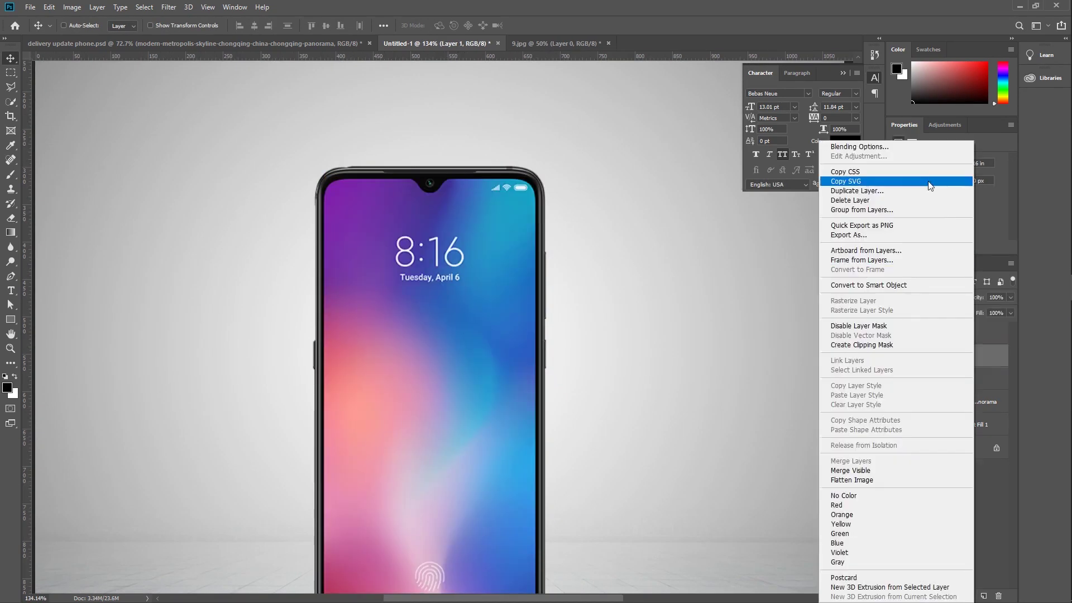
click(892, 286)
Select the phone's screen area with the Quick Selection tool and copy it to a new layer
scroll(416, 287, up, 1)
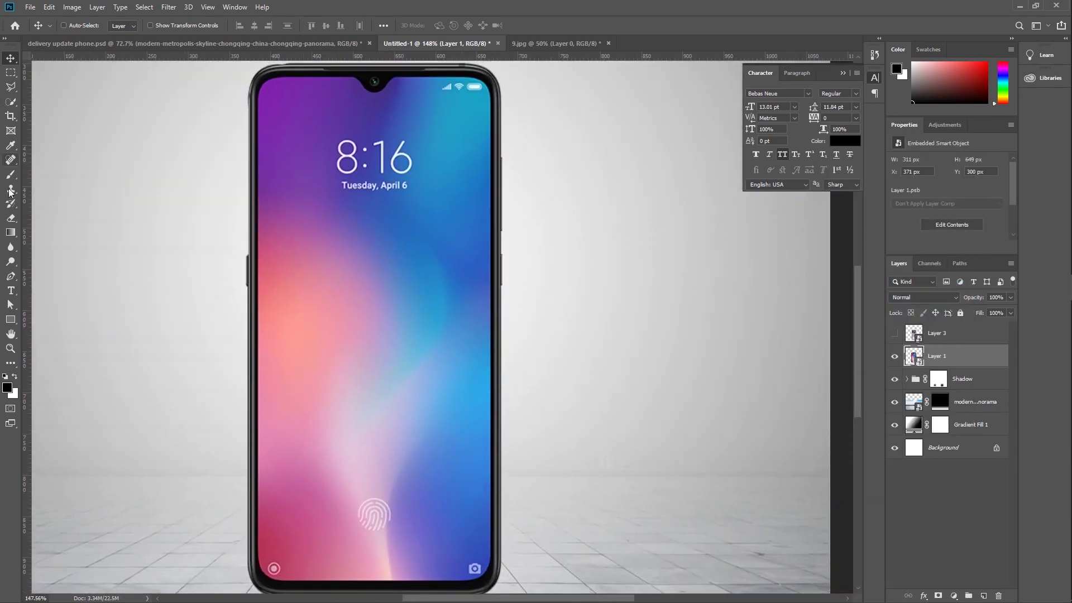
key(w)
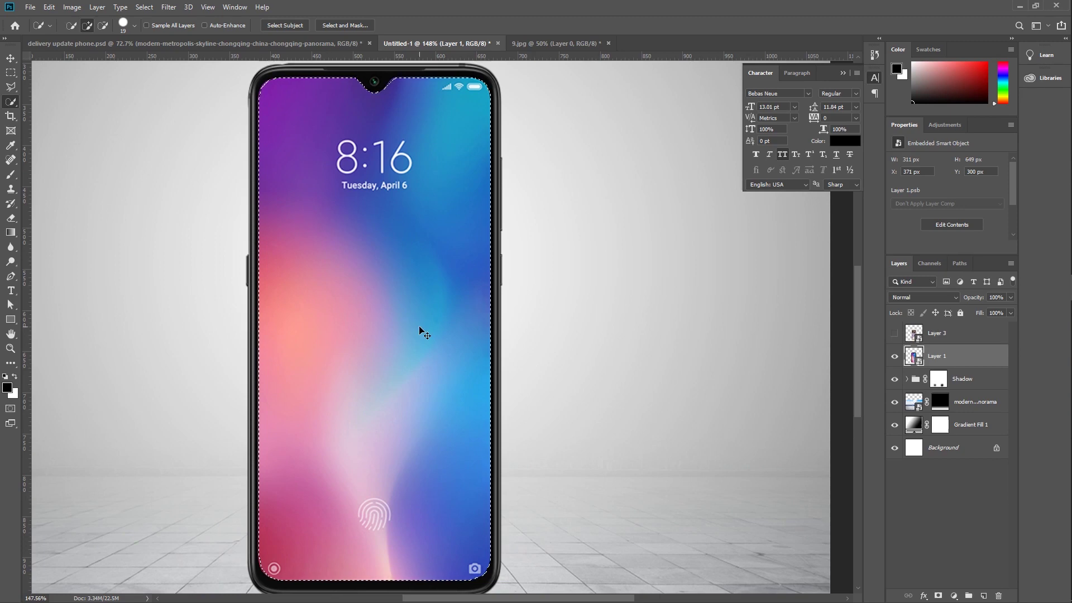
right_click(397, 276)
click(421, 350)
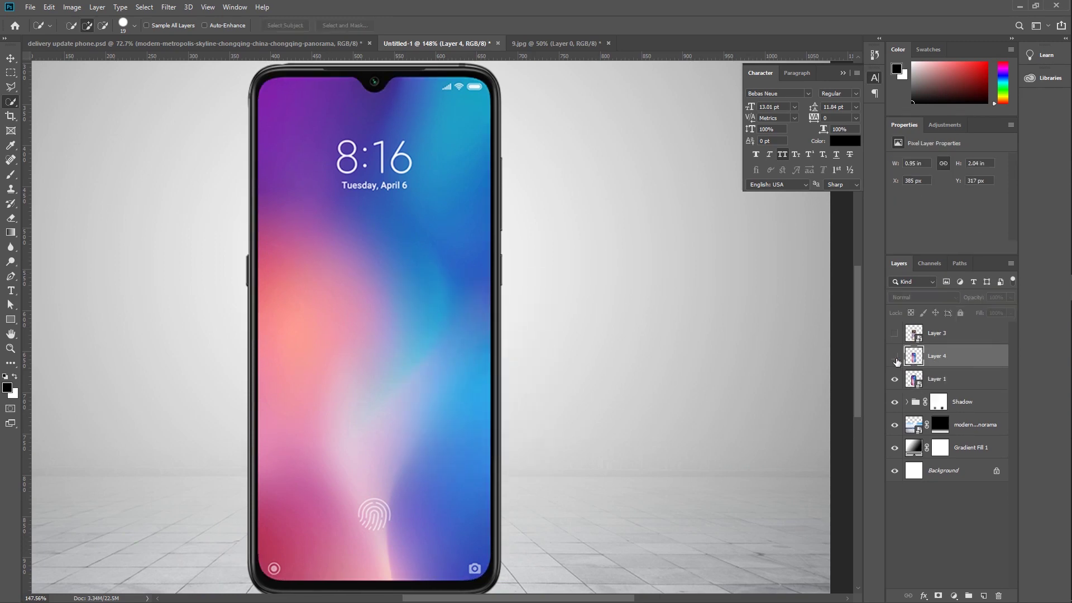
Show the banknote layer and mask it to the phone screen using the outline of the copied screen layer
click(896, 334)
ctrl+click(913, 360)
scroll(429, 238, down, 1)
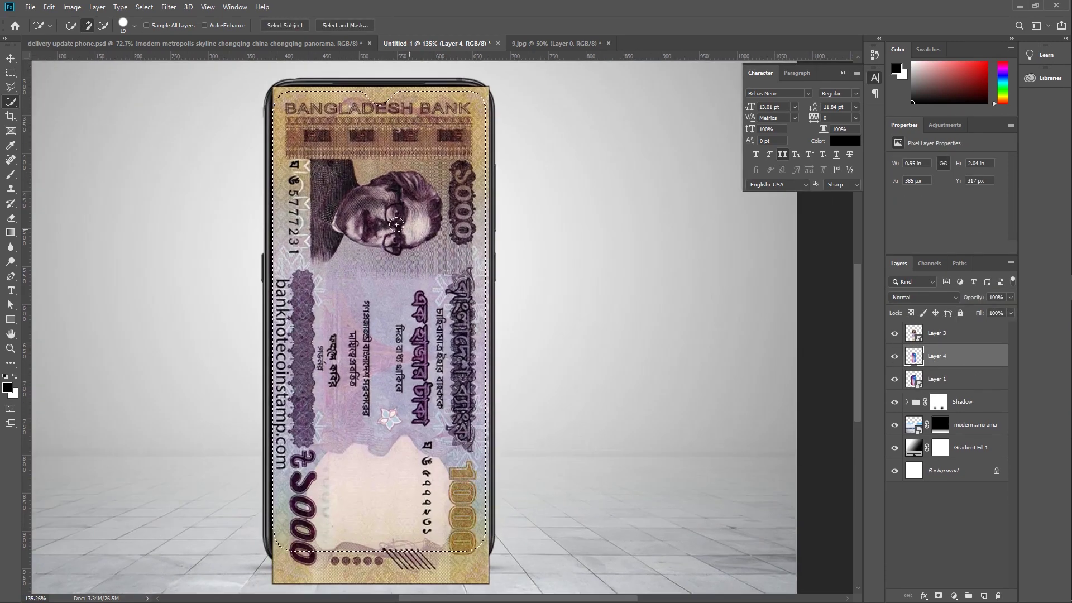
click(939, 333)
click(939, 596)
key(v)
Paint black on the banknote's layer mask to fade its lower part into the phone's wallpaper
scroll(321, 124, up, 2)
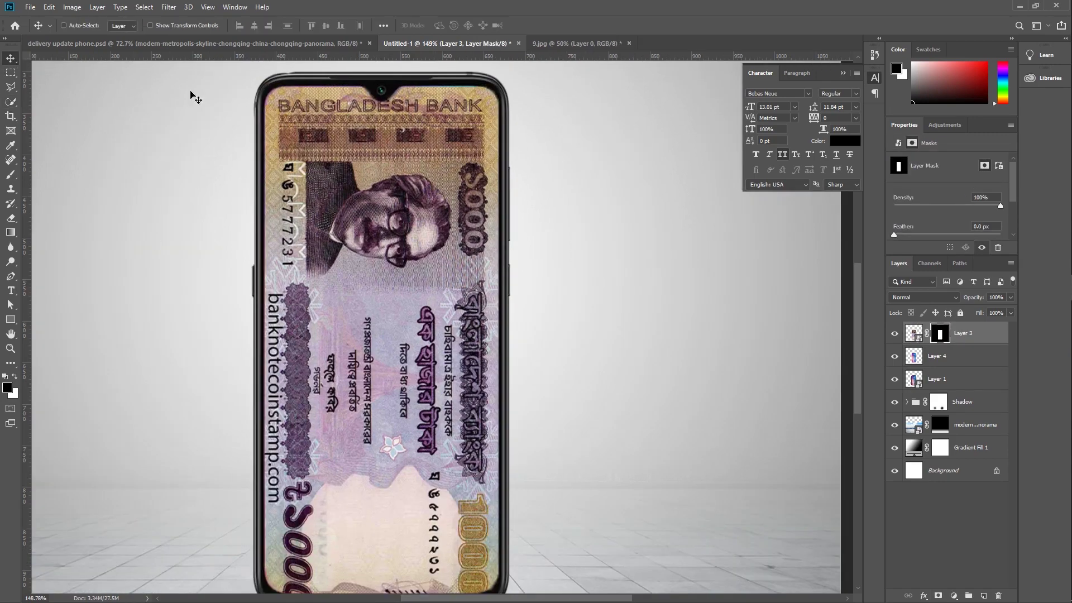
scroll(321, 124, down, 1)
click(10, 175)
scroll(405, 541, down, 2)
mouse_move(405, 542)
mouse_down()
mouse_move(376, 407)
mouse_move(399, 386)
mouse_up()
mouse_move(283, 420)
mouse_down()
mouse_move(441, 410)
mouse_move(472, 338)
mouse_move(302, 336)
mouse_up()
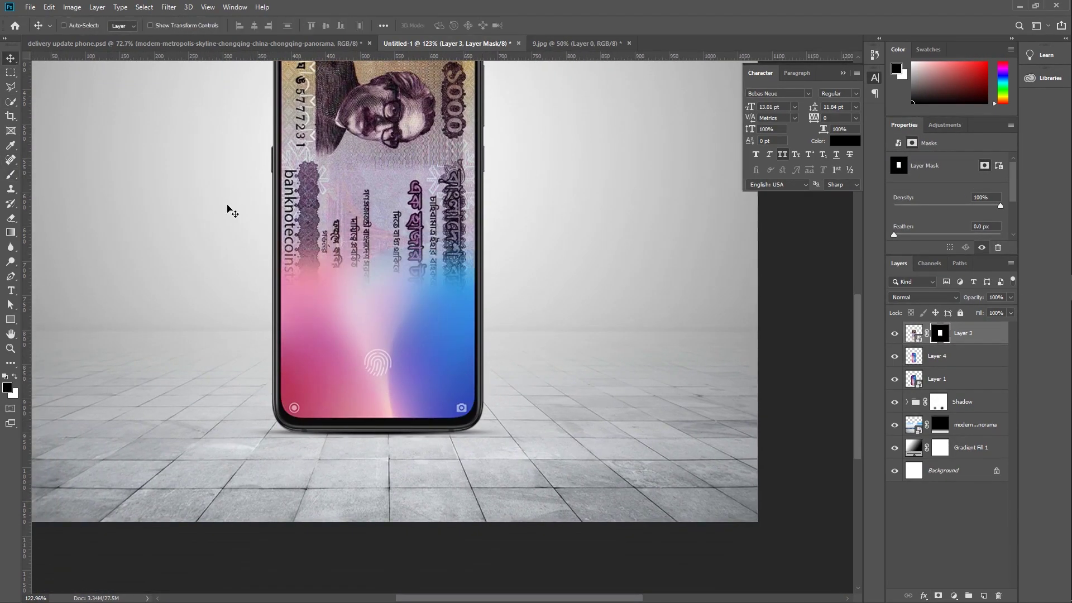
click(10, 59)
Close the banknote document 9.jpg
scroll(493, 324, down, 2)
scroll(494, 324, up, 3)
scroll(494, 323, up, 1)
click(629, 44)
click(536, 230)
Place the zipper image PngItem_1169327 as an embedded object in the composition
click(30, 7)
click(63, 218)
scroll(278, 269, down, 3)
click(273, 371)
click(604, 509)
Scale the zipper to about 284 by 349 px and position it across the phone screen over the banknote
scroll(592, 419, down, 3)
drag(658, 350, 492, 362)
scroll(442, 355, up, 5)
key(Return)
scroll(438, 355, up, 3)
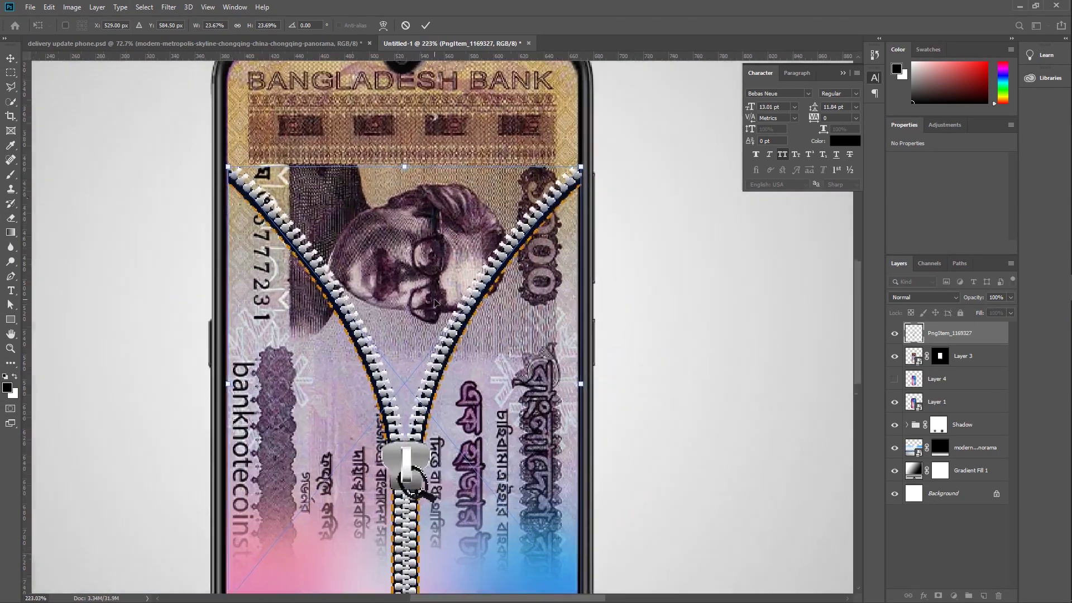
scroll(475, 255, down, 3)
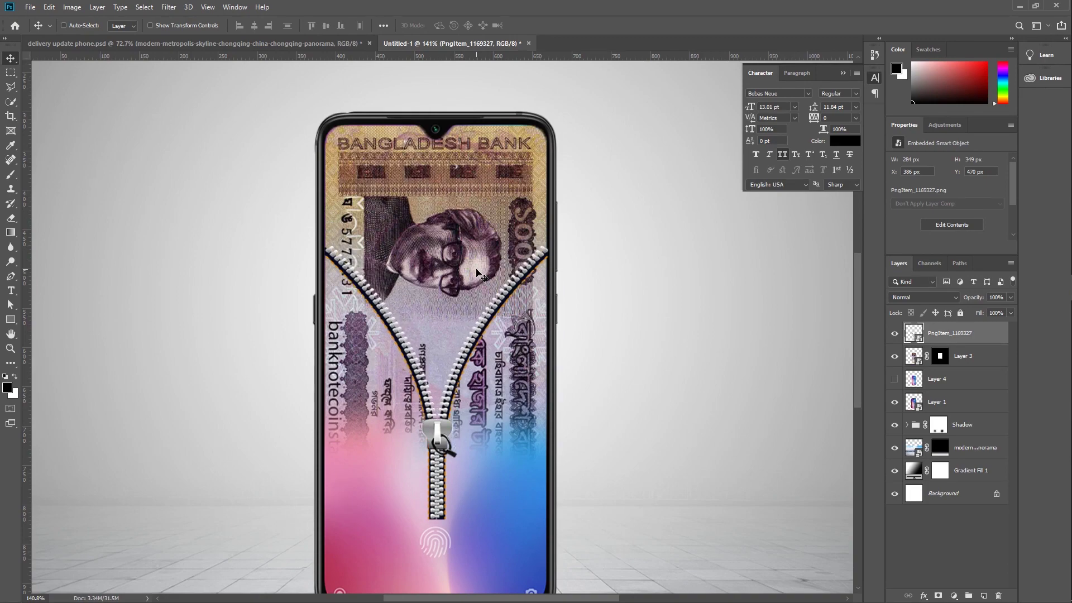
Select the zipper's outline and paint black on the banknote layer's mask to hide the banknote outside the zipper on both sides
scroll(480, 273, up, 3)
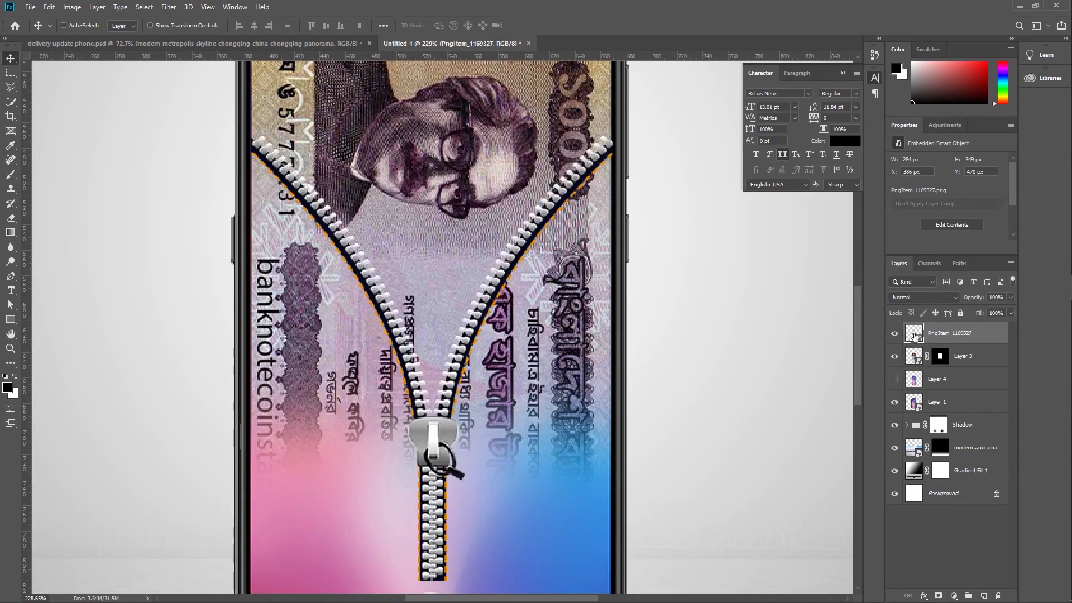
ctrl+click(914, 336)
scroll(469, 391, up, 1)
scroll(536, 413, down, 1)
click(940, 357)
click(895, 356)
click(895, 356)
scroll(424, 313, down, 1)
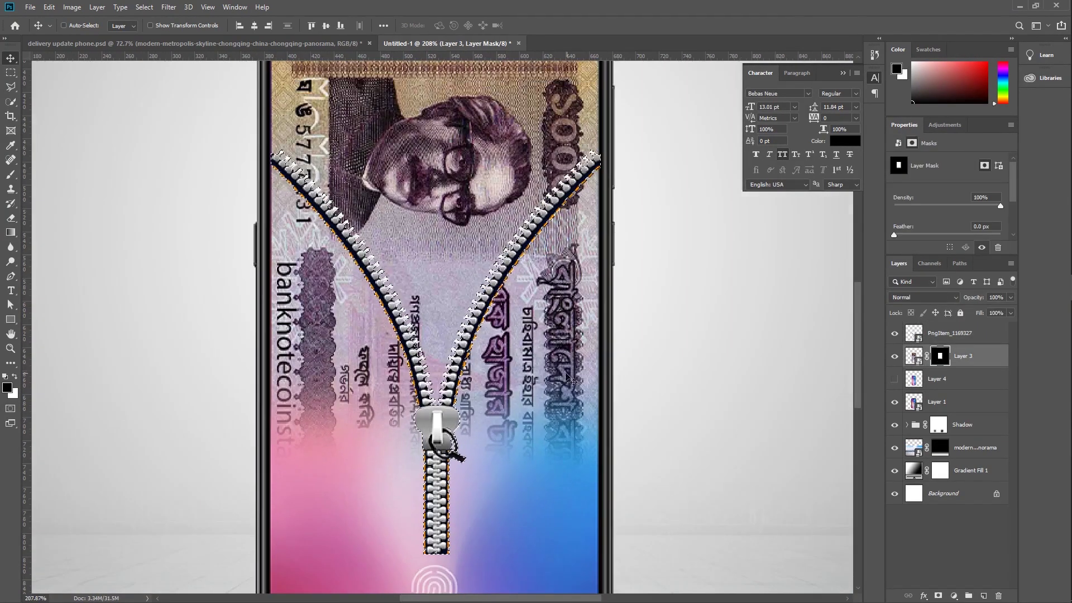
key(b)
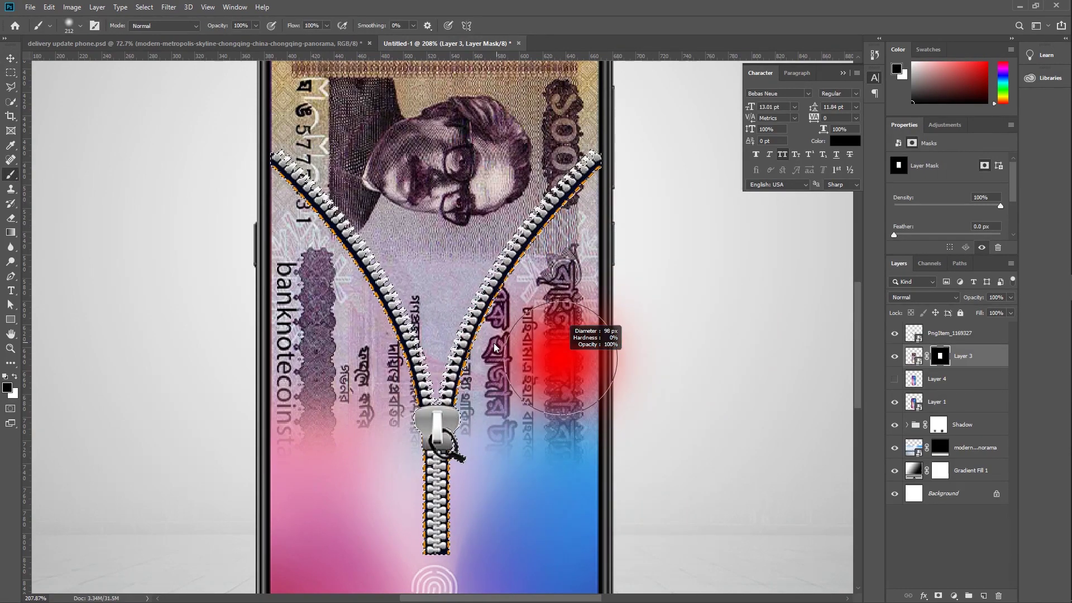
drag(576, 341, 500, 435)
drag(529, 344, 500, 401)
drag(513, 426, 496, 421)
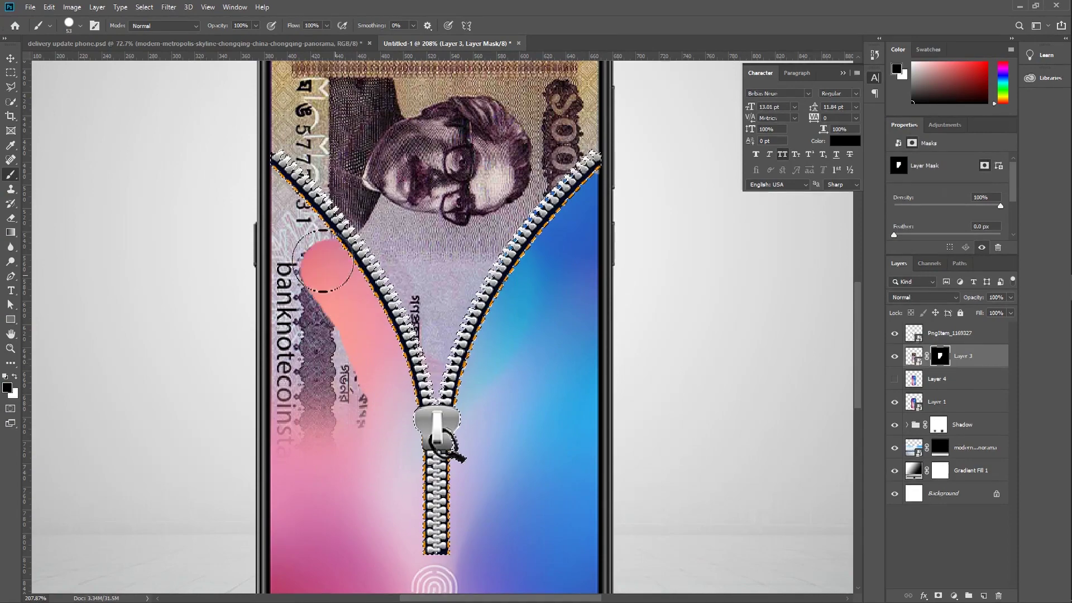
mouse_move(251, 195)
mouse_down()
mouse_move(366, 484)
mouse_move(340, 351)
mouse_move(317, 518)
mouse_up()
Paint white on the banknote's mask between the lower zipper teeth to restore the note there, and clear the selection
scroll(466, 410, up, 2)
drag(462, 387, 457, 468)
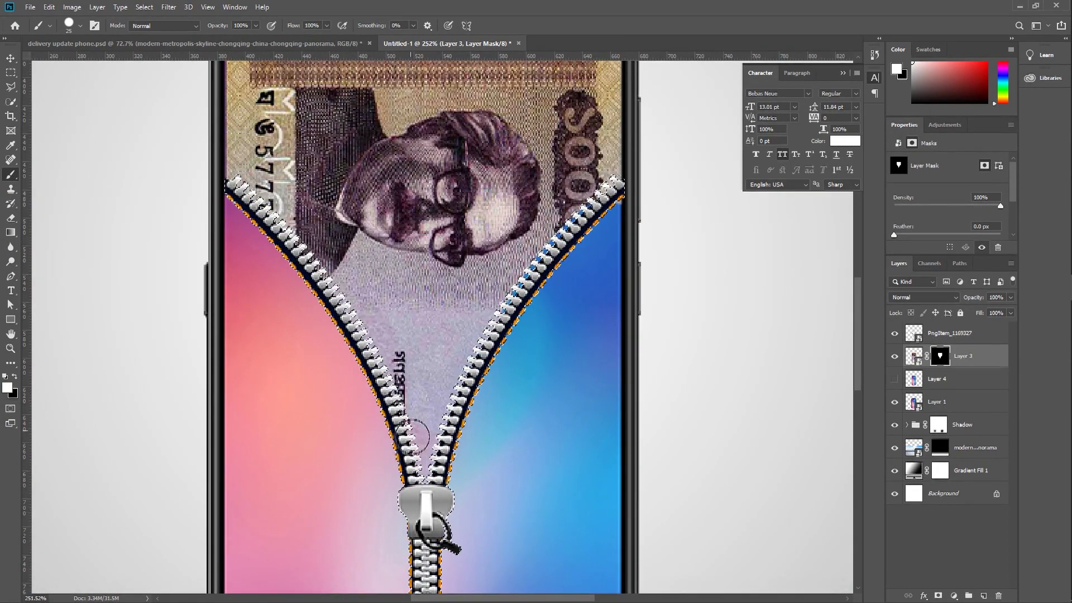
key(ctrl+d)
scroll(378, 330, down, 10)
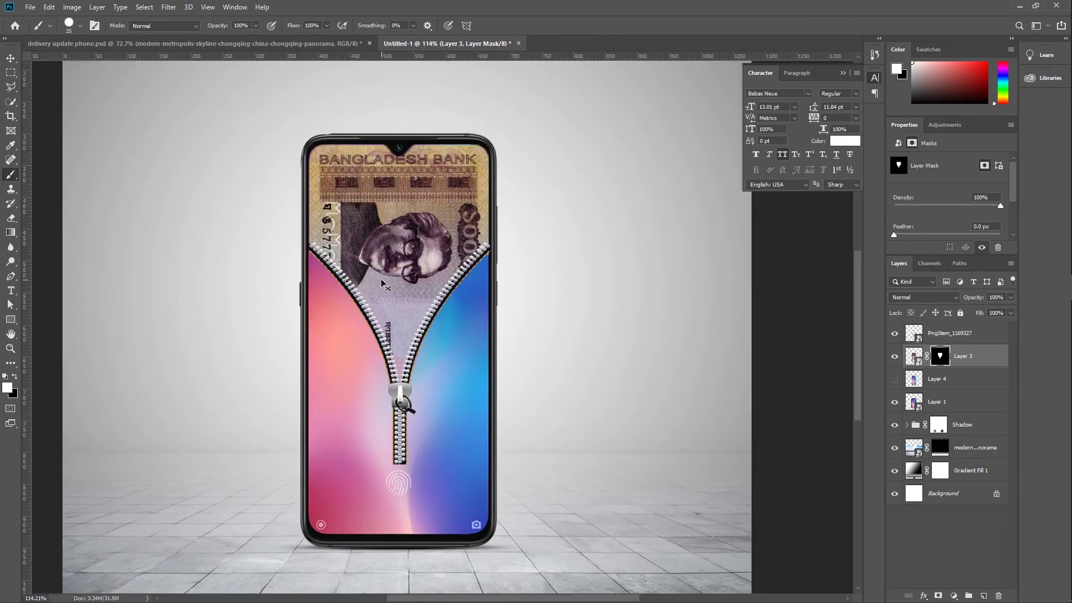
drag(429, 284, 468, 315)
scroll(458, 310, up, 4)
ctrl+click(914, 334)
right_click(448, 293)
click(524, 28)
key(w)
right_click(550, 305)
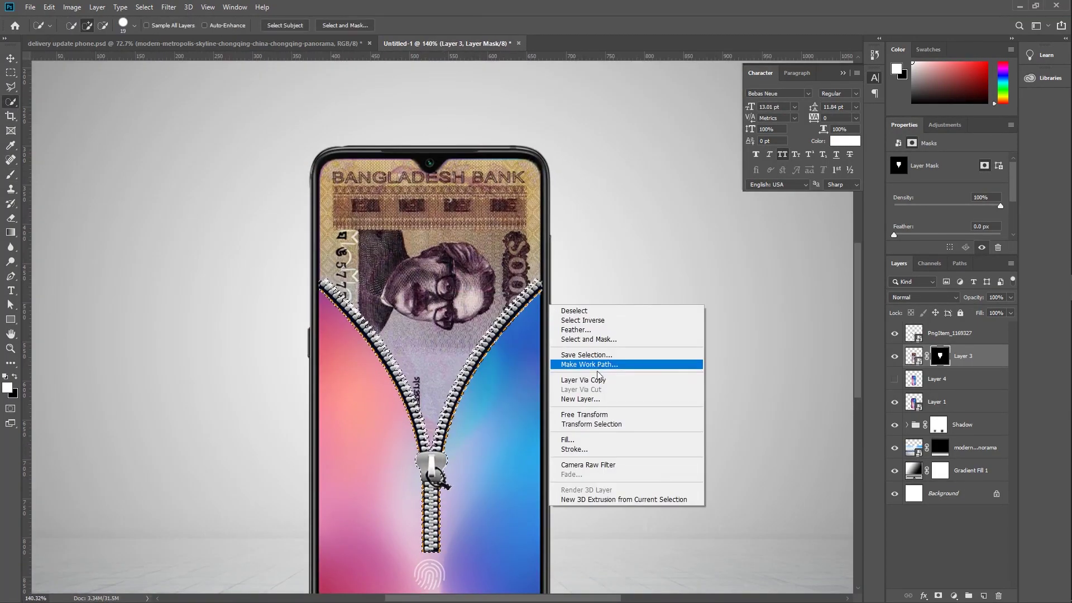
click(571, 311)
Inspect the banknote's masked edges along the zipper, with the zipper layer hidden and shown
scroll(475, 332, down, 5)
key(v)
scroll(477, 393, up, 6)
drag(433, 430, 443, 391)
scroll(447, 403, up, 3)
scroll(438, 426, down, 6)
scroll(437, 429, up, 4)
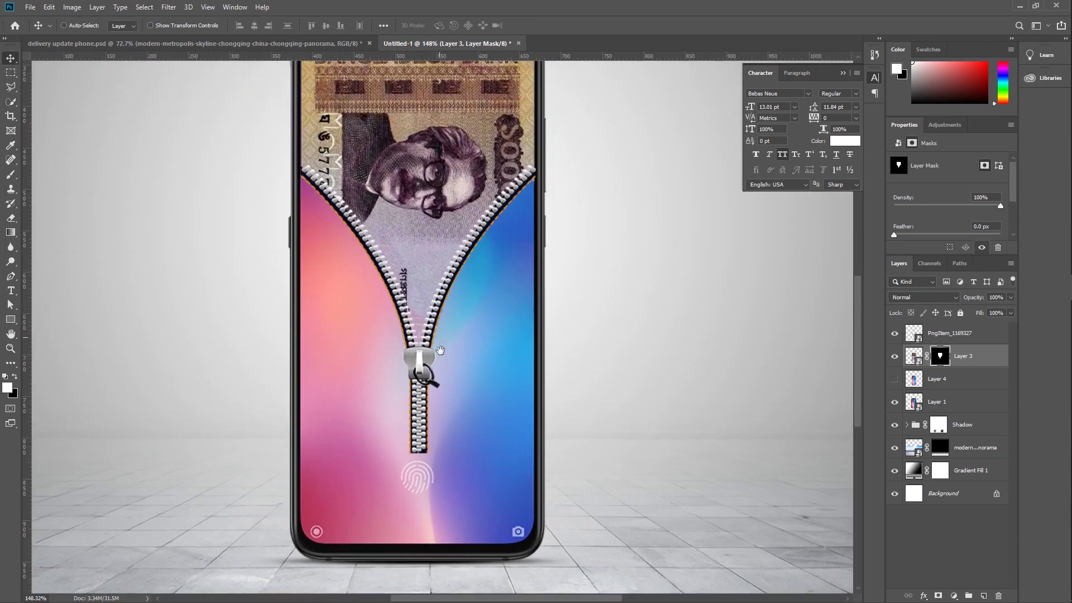
drag(438, 338, 439, 375)
click(916, 334)
click(895, 334)
click(896, 334)
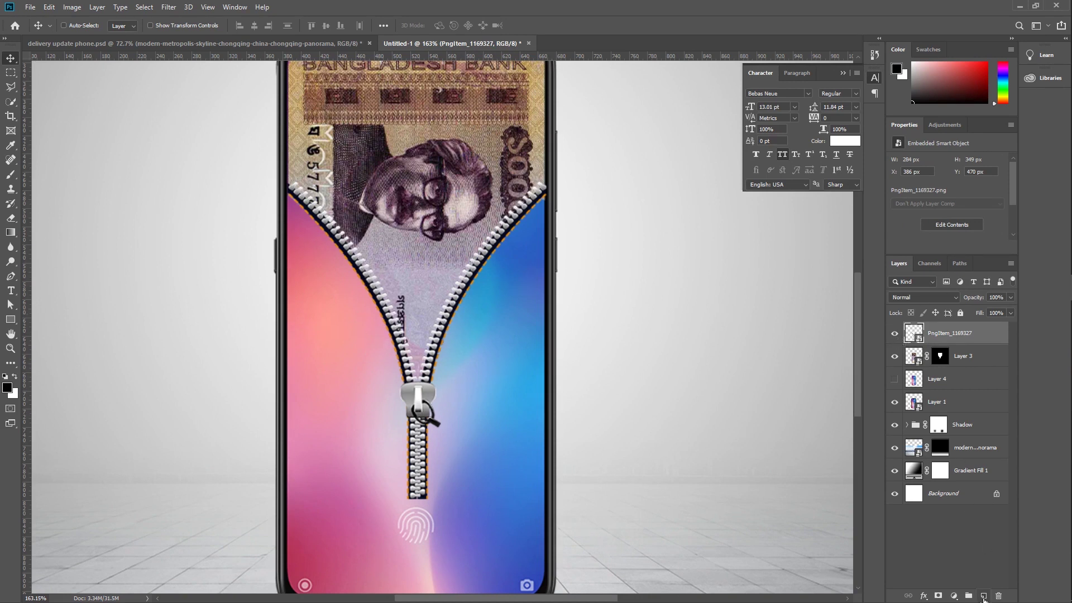
click(984, 596)
key(b)
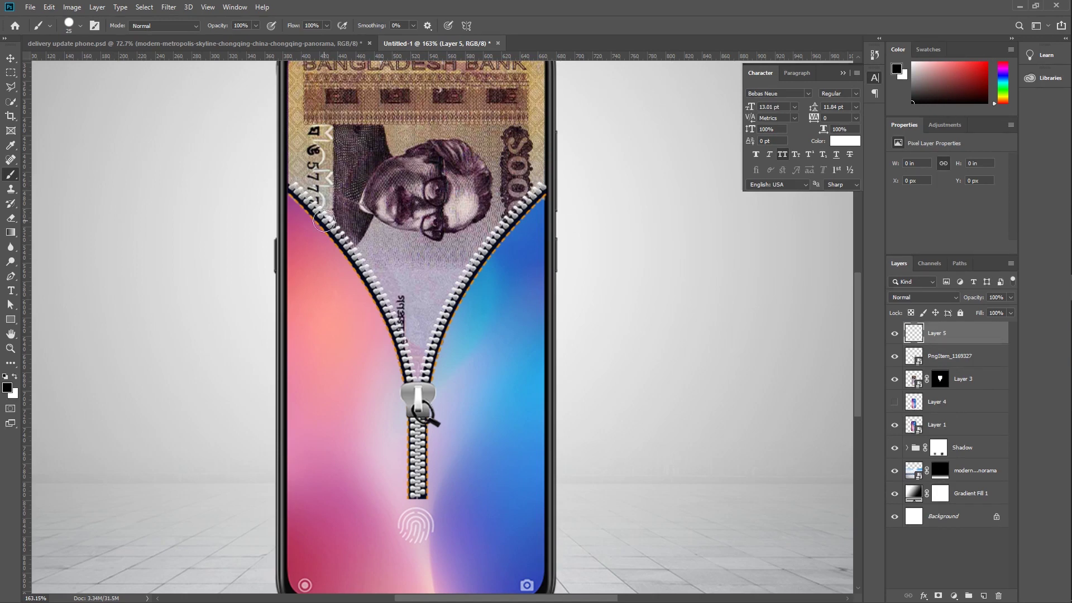
scroll(324, 222, up, 1)
scroll(373, 306, down, 1)
key(v)
scroll(373, 307, down, 2)
right_click(983, 334)
click(888, 146)
click(637, 269)
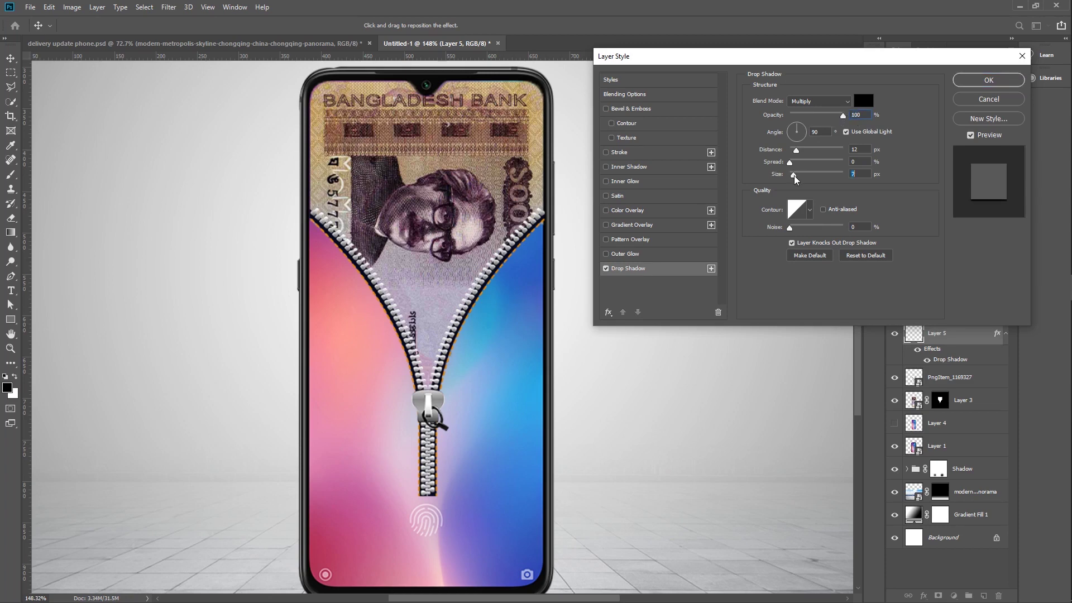
click(984, 99)
click(894, 358)
click(894, 359)
key(Delete)
Add a Multiply drop shadow to the zipper layer with 100% opacity, 1 px distance, 0% spread and 4 px size
right_click(968, 337)
click(863, 144)
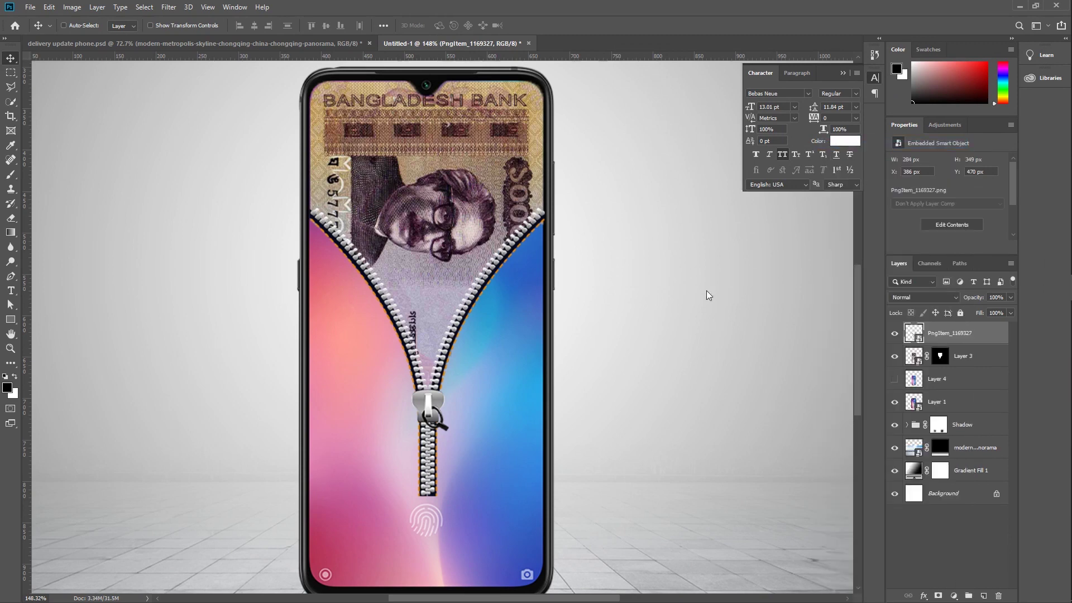
click(661, 273)
drag(795, 177, 794, 178)
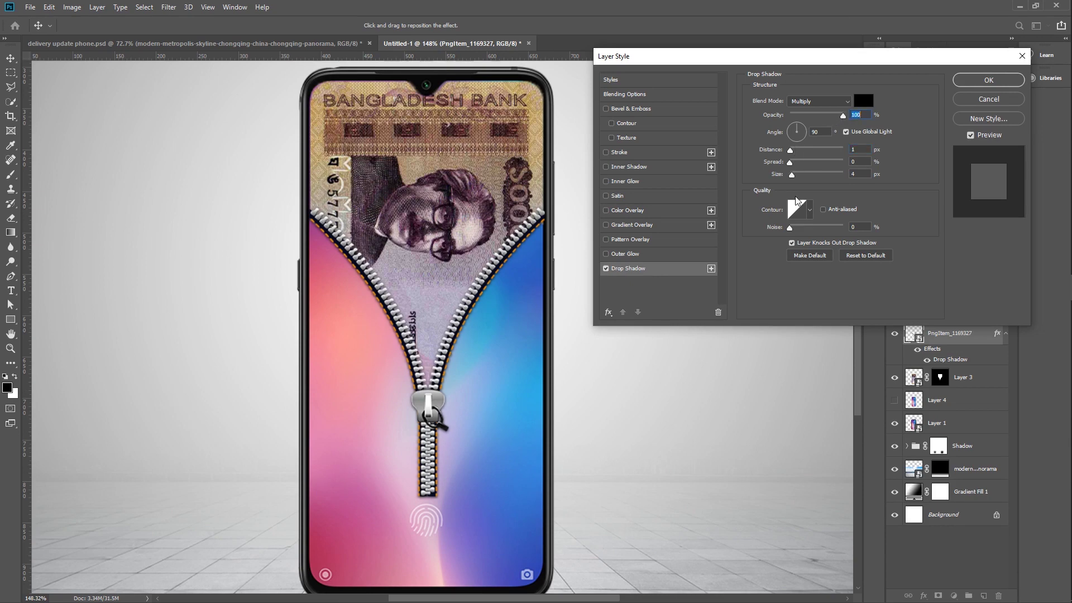
click(988, 84)
scroll(470, 346, down, 5)
scroll(471, 382, up, 5)
scroll(472, 384, down, 3)
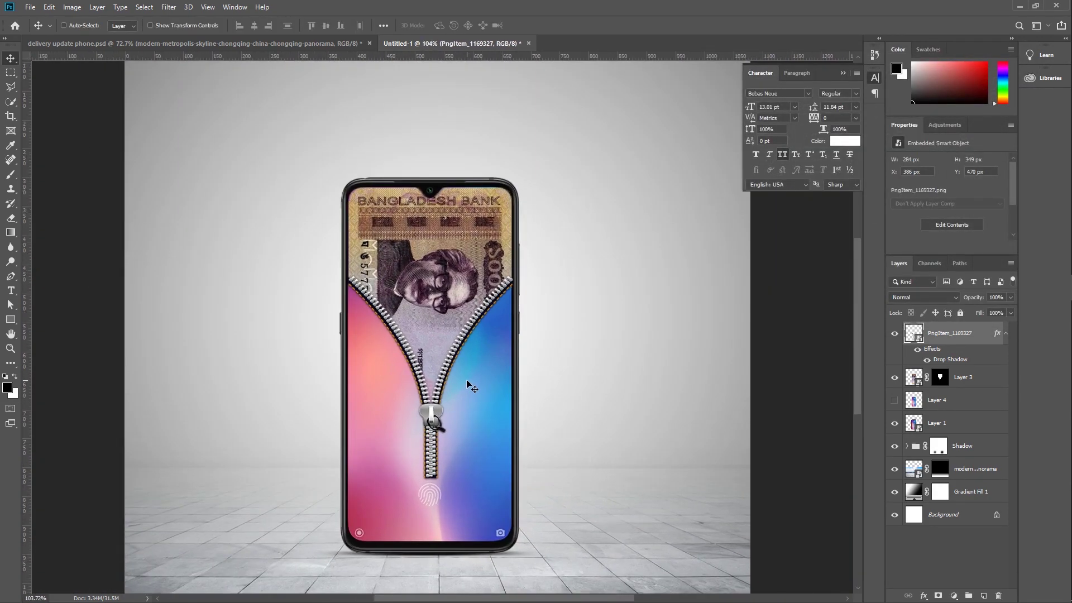
scroll(475, 386, up, 1)
scroll(475, 387, down, 1)
Place the delivery man image PngItem_3653422 as an embedded object, scaled to about 342 by 509 px
click(30, 7)
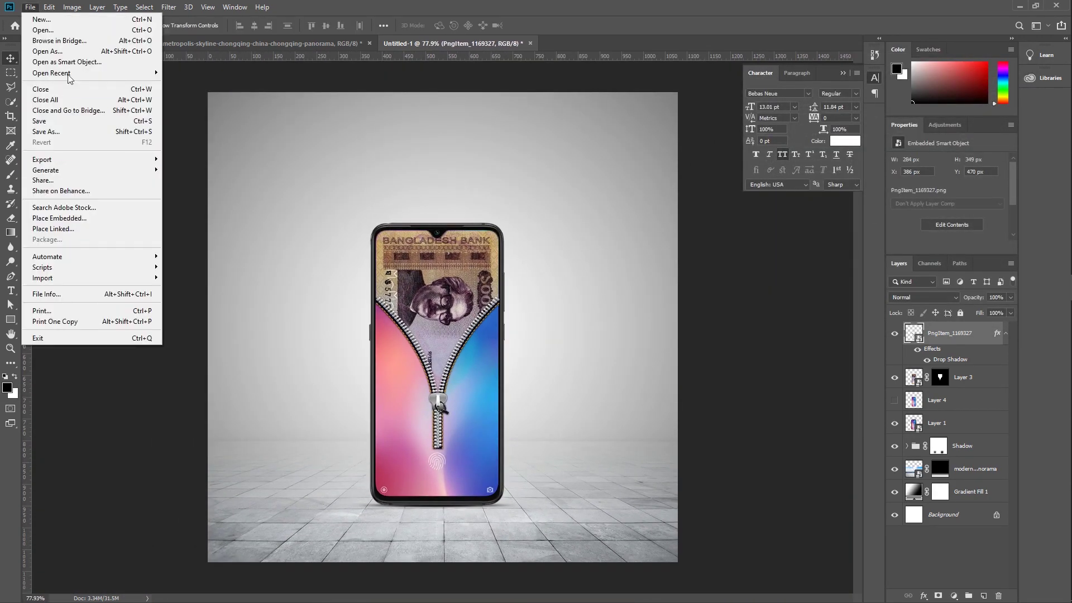
click(87, 221)
scroll(201, 307, up, 3)
click(130, 250)
click(604, 508)
drag(468, 93, 468, 341)
key(Return)
Position the delivery man beside the phone and move his layer beneath the phone's Layer 1 so the boxes sit partly behind it
drag(461, 438, 524, 392)
scroll(524, 391, up, 3)
drag(972, 356, 961, 438)
drag(550, 410, 566, 398)
scroll(604, 455, up, 5)
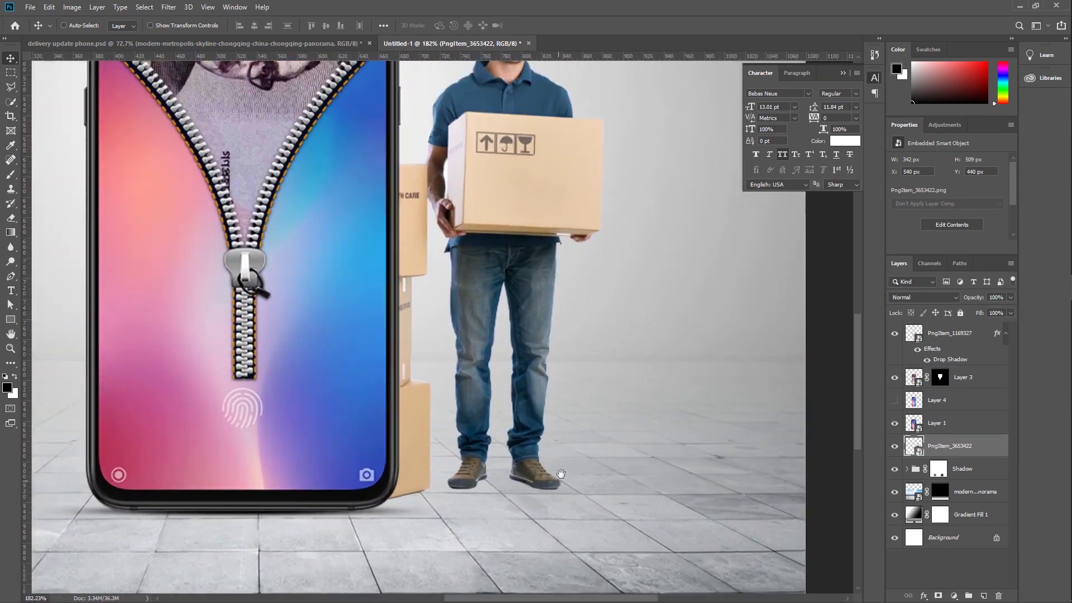
Create a new layer beneath the delivery man and flatten the brush tip into an ellipse for painting shadows
drag(559, 481, 567, 459)
click(895, 446)
click(895, 447)
click(964, 470)
click(984, 596)
click(11, 175)
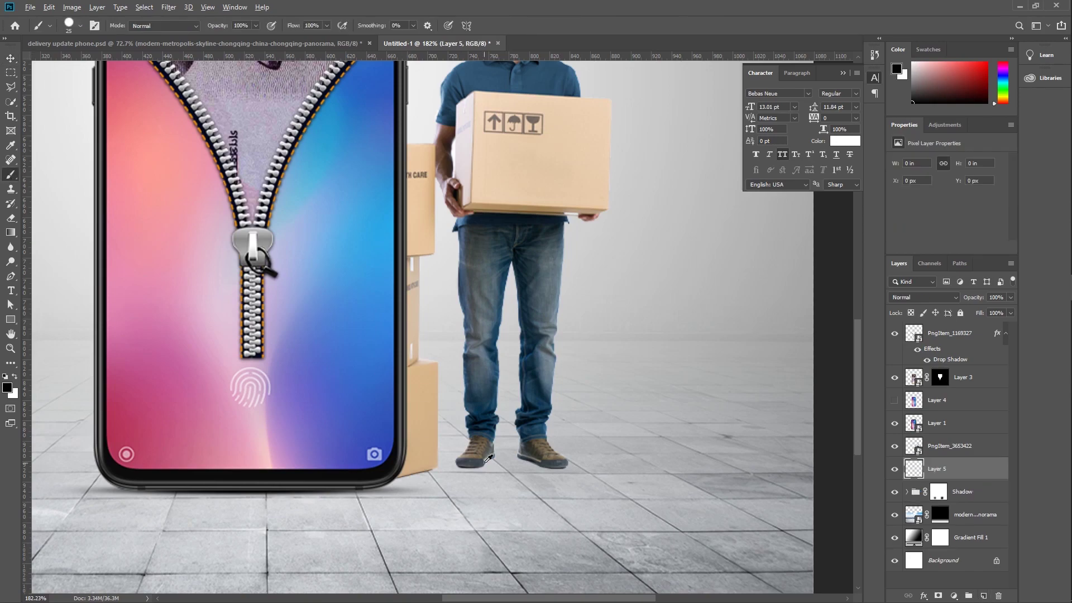
scroll(488, 458, up, 8)
right_click(510, 471)
drag(548, 455, 548, 456)
click(504, 502)
Reduce the flattened brush's size and paint a black contact shadow under the sole of the shoe nearer the boxes
scroll(503, 503, up, 4)
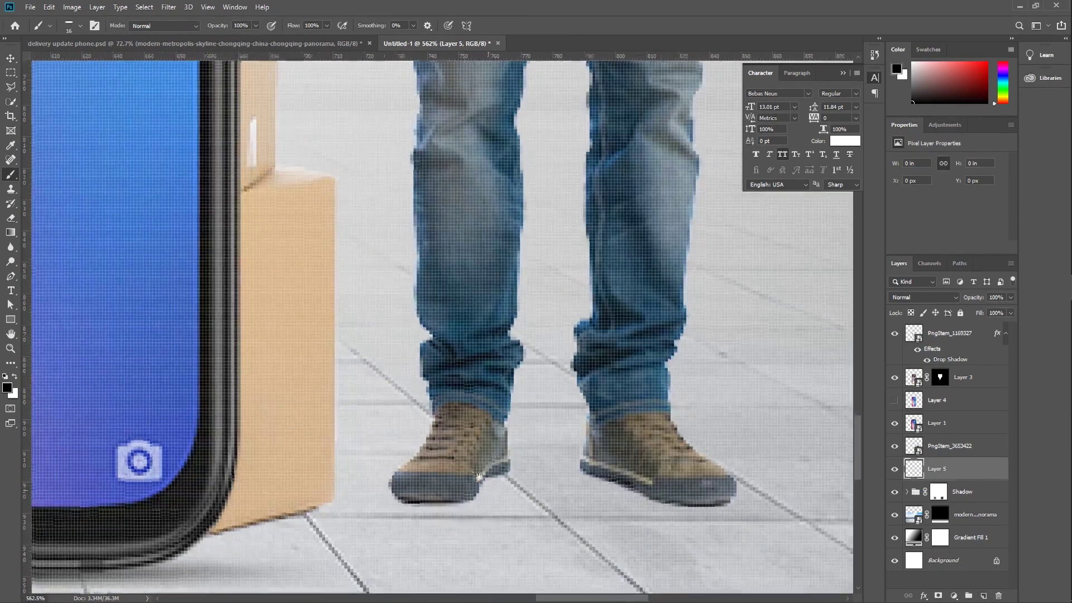
alt+right_click(460, 455)
right_click(457, 441)
click(617, 26)
alt+right_click(494, 390)
alt+right_click(507, 356)
alt+right_click(513, 432)
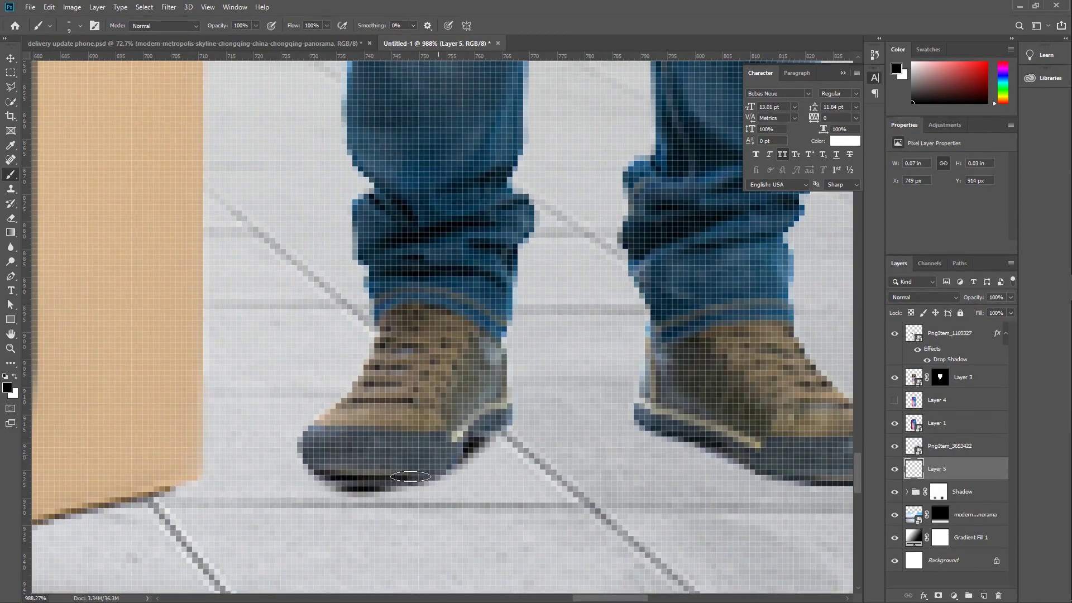
drag(331, 459, 335, 479)
Paint a black contact shadow under the sole of the delivery man's other shoe
scroll(543, 430, down, 2)
drag(682, 411, 358, 373)
scroll(357, 374, up, 4)
alt+right_click(342, 403)
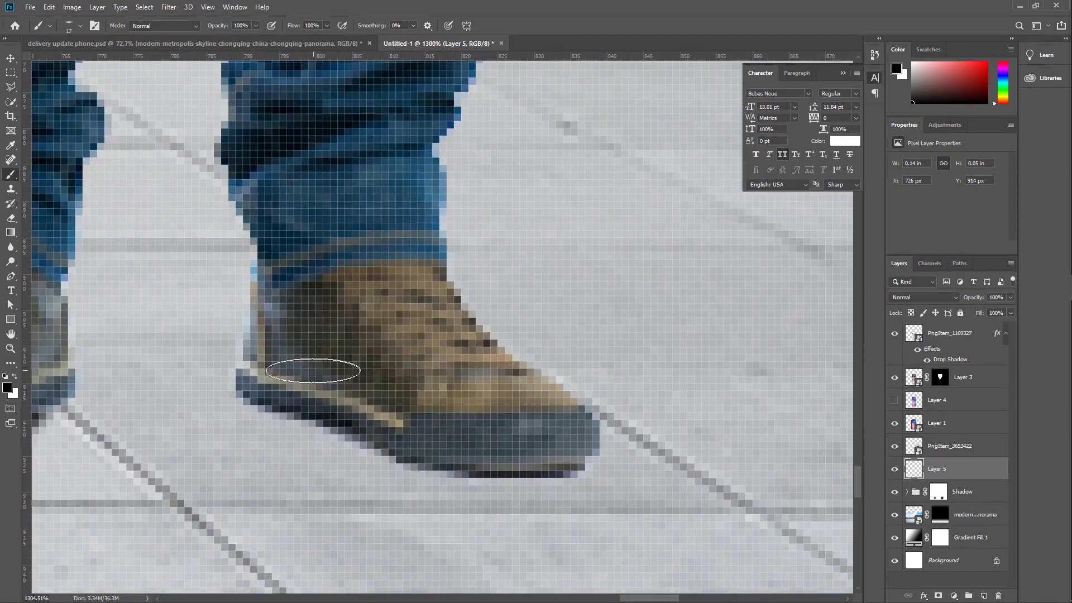
drag(482, 454, 370, 444)
drag(564, 447, 447, 450)
Enlarge the brush, lower its opacity to 19% and paint a soft shadow on the floor beneath the boxes and feet
scroll(423, 408, down, 6)
alt+right_click(330, 419)
drag(221, 28, 212, 29)
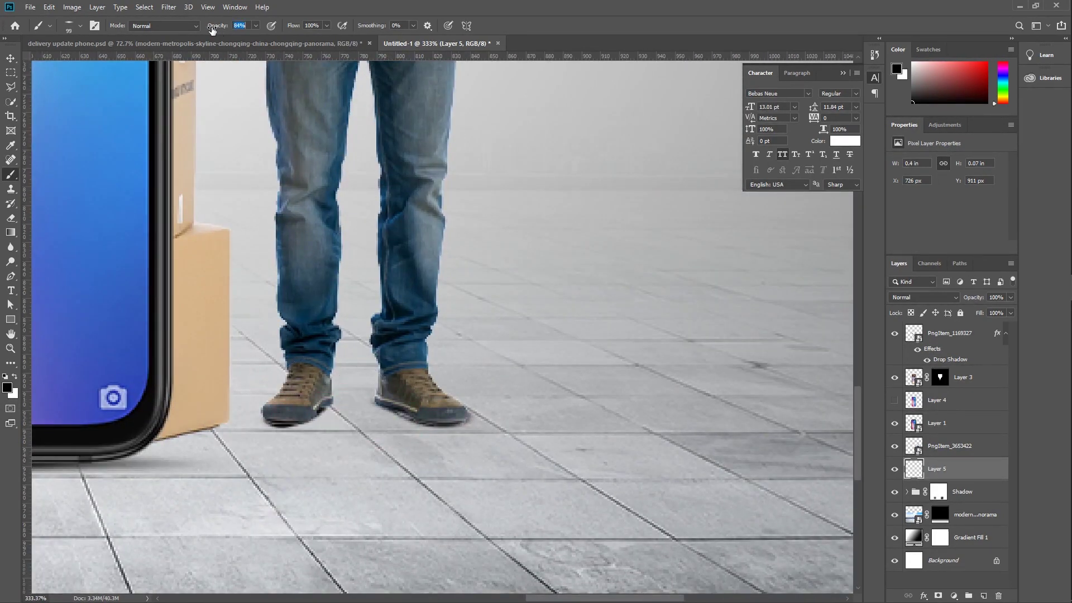
mouse_move(320, 412)
mouse_down()
mouse_move(328, 429)
mouse_move(399, 425)
mouse_move(329, 420)
mouse_up()
mouse_move(179, 433)
mouse_down()
mouse_move(167, 431)
mouse_move(417, 430)
mouse_up()
scroll(394, 419, down, 5)
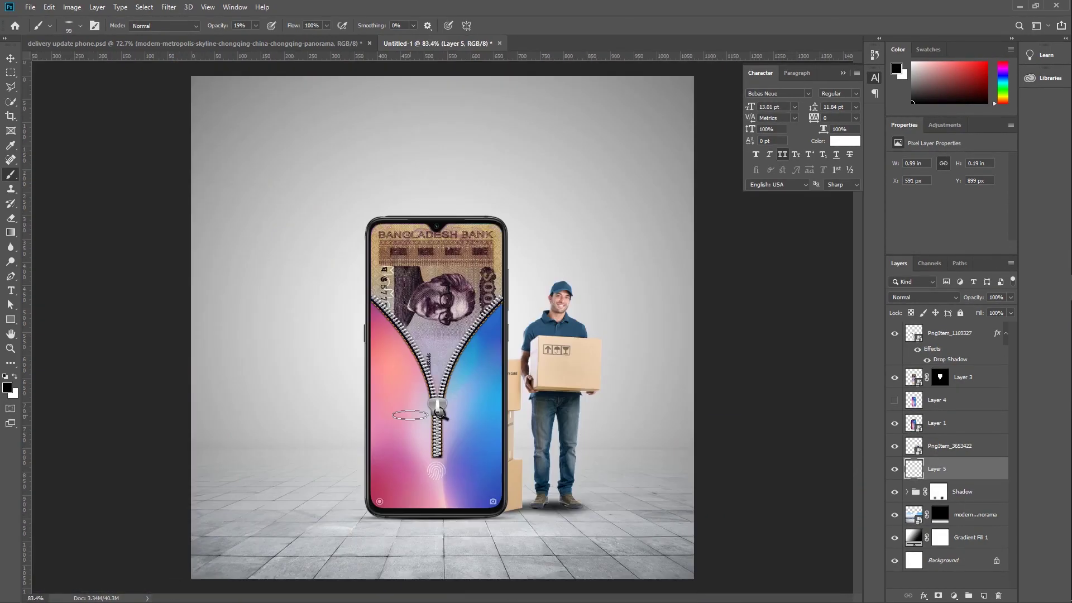
Rename the painted shadow layer as Shadow
scroll(548, 388, up, 3)
drag(548, 388, 512, 429)
scroll(498, 378, up, 2)
key(v)
key(ctrl+0)
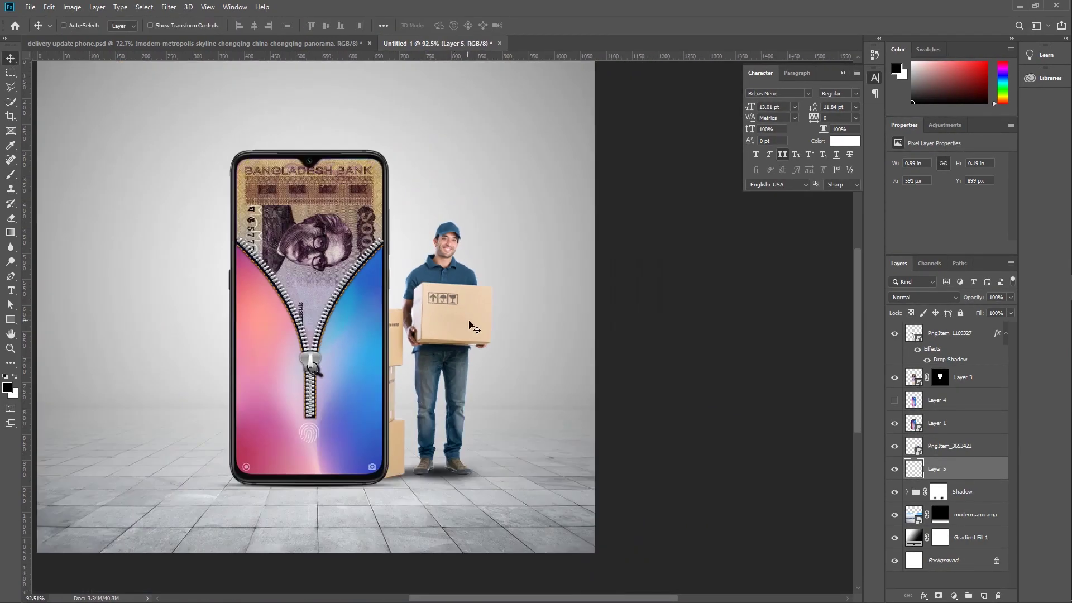
scroll(443, 312, up, 7)
double_click(938, 469)
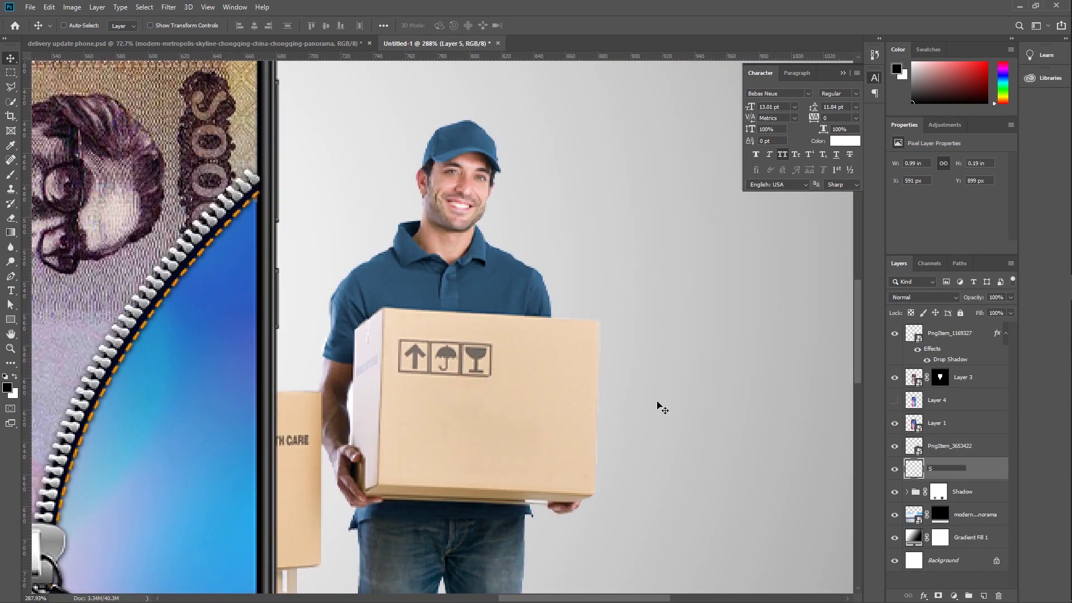
Add a Hue/Saturation adjustment layer clipped to the delivery man's layer
click(969, 452)
click(954, 596)
click(977, 490)
alt+click(974, 457)
drag(905, 125, 608, 73)
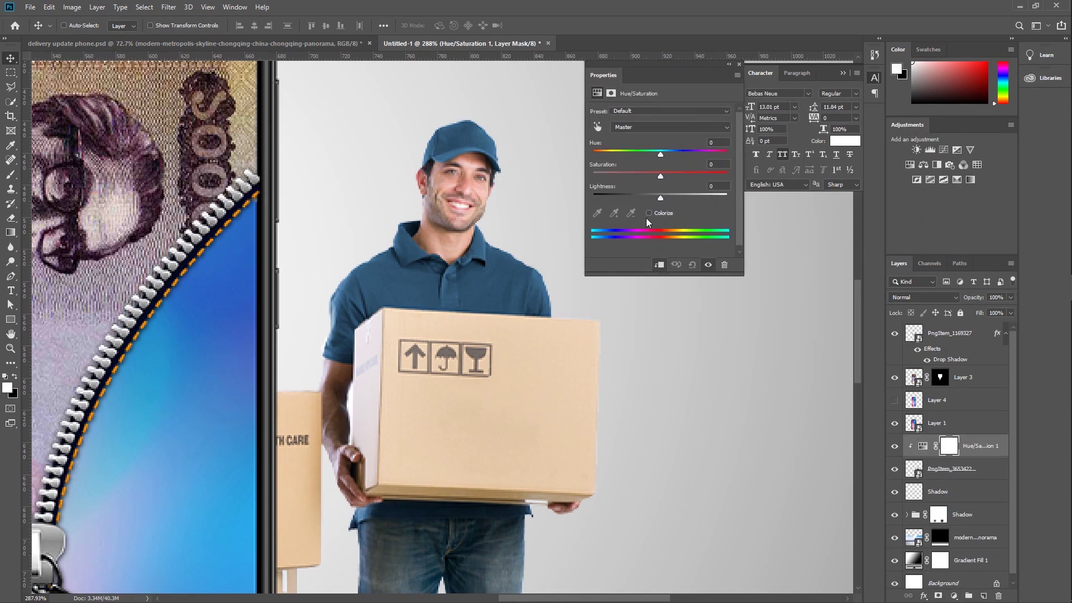
Colorize the delivery man with hue 0 and raise the saturation to a vivid red
click(649, 214)
drag(662, 175, 664, 177)
drag(597, 154, 581, 155)
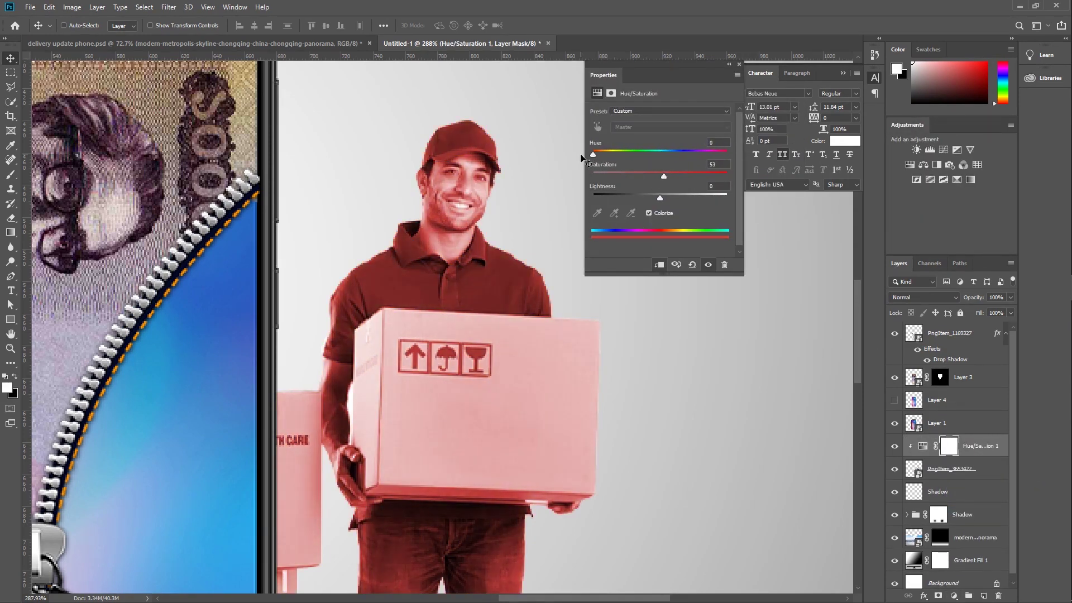
mouse_move(665, 177)
mouse_down()
mouse_move(698, 178)
mouse_move(669, 197)
mouse_up()
click(728, 64)
scroll(830, 417, down, 1)
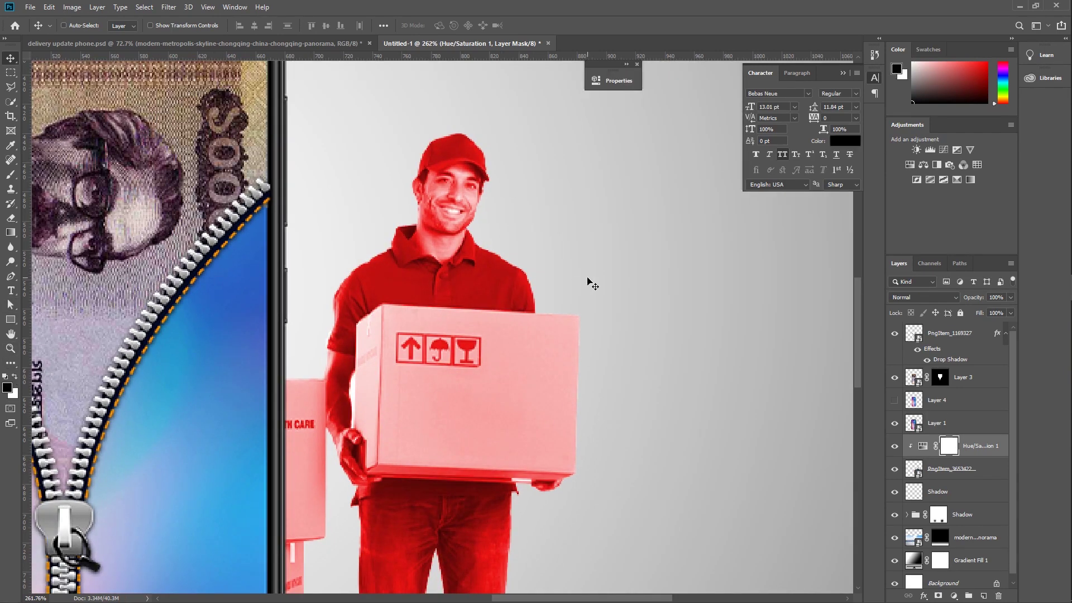
Invert the Hue/Saturation layer's mask to black and set up a small brush at 100% opacity
key(ctrl+i)
key(b)
drag(214, 28, 312, 34)
scroll(418, 164, up, 4)
mouse_move(480, 197)
mouse_down()
mouse_move(461, 217)
mouse_move(466, 352)
mouse_up()
right_click(479, 195)
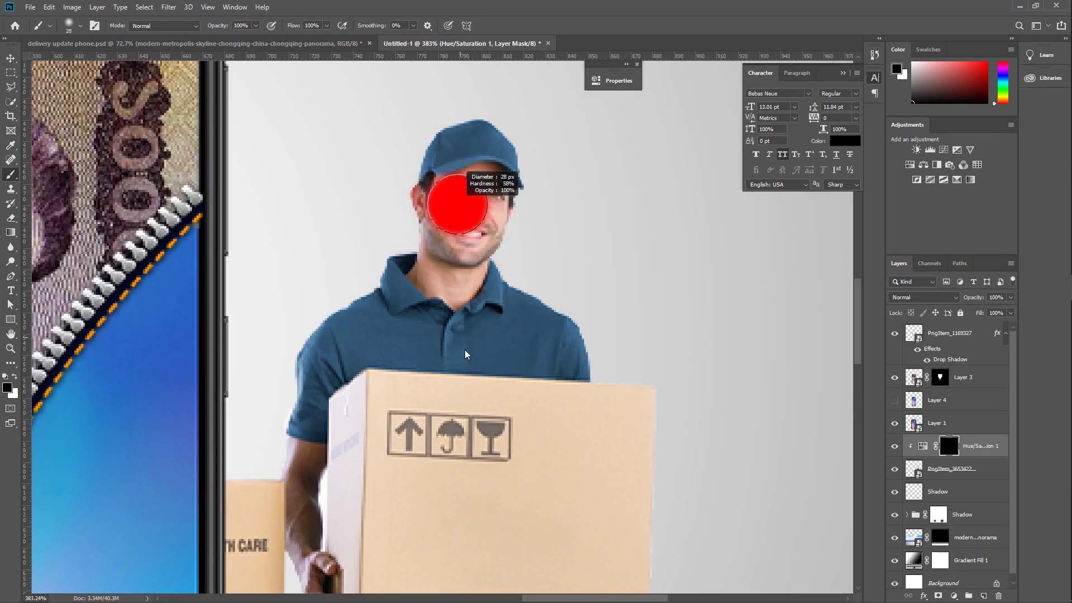
drag(488, 232, 481, 335)
drag(500, 277, 478, 390)
drag(501, 339, 481, 338)
Paint white on the Hue/Saturation mask over the delivery man's cap to turn it red
scroll(467, 151, up, 10)
drag(467, 140, 449, 293)
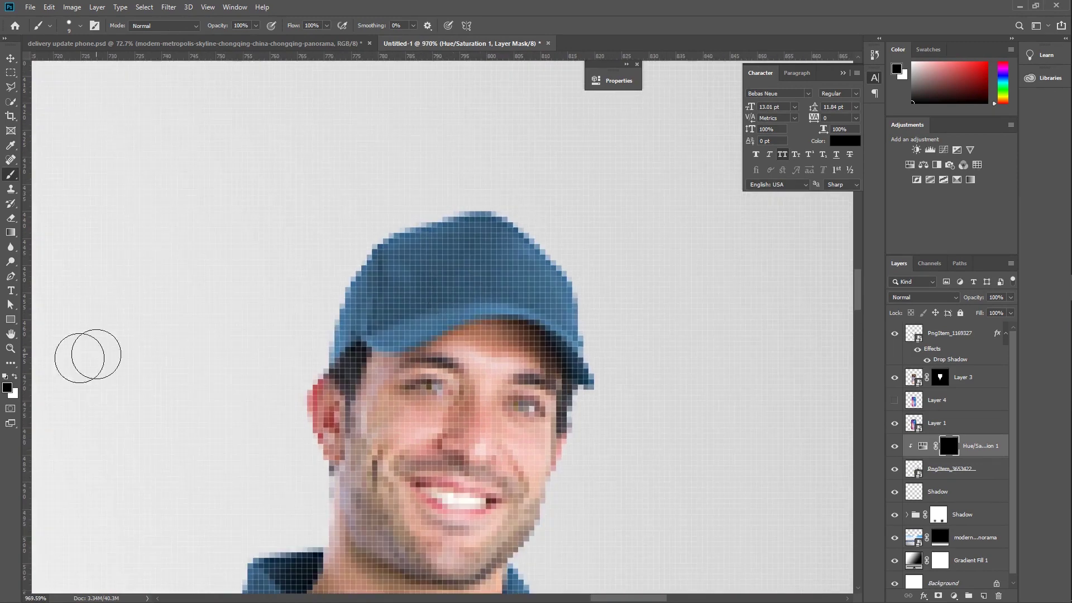
mouse_move(425, 224)
mouse_down()
mouse_move(443, 260)
mouse_move(380, 249)
mouse_move(526, 239)
mouse_move(604, 329)
mouse_move(598, 360)
mouse_move(559, 318)
mouse_move(475, 292)
mouse_move(443, 259)
mouse_move(403, 310)
mouse_move(335, 318)
mouse_up()
drag(412, 319, 399, 312)
scroll(470, 250, down, 3)
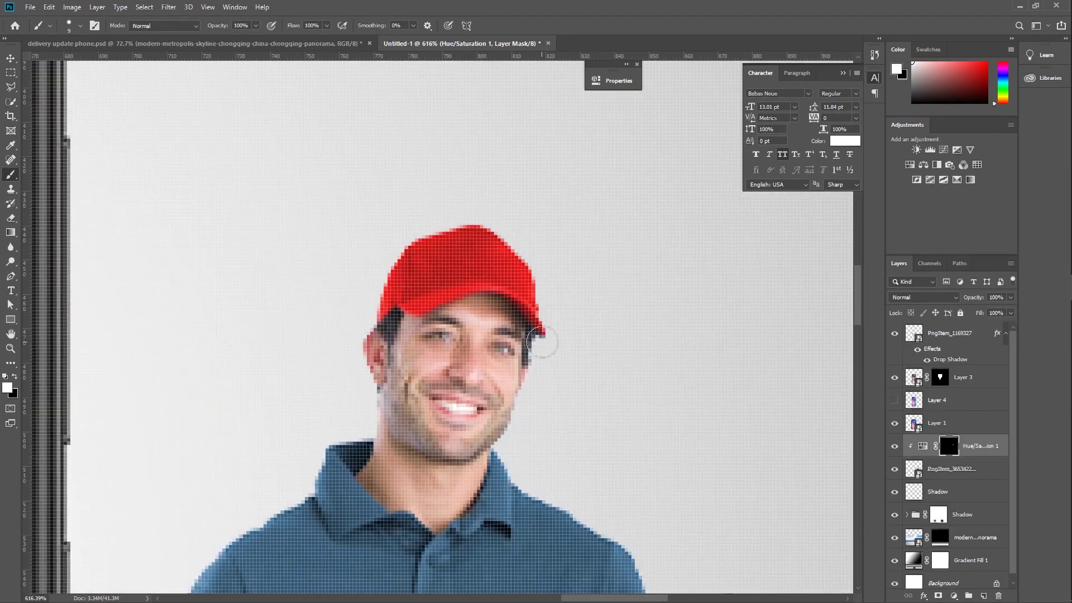
scroll(587, 316, down, 3)
Paint white on the Hue/Saturation mask over the shirt's shoulders, outer sleeve and chest to turn them red
drag(490, 436, 502, 201)
scroll(340, 299, up, 4)
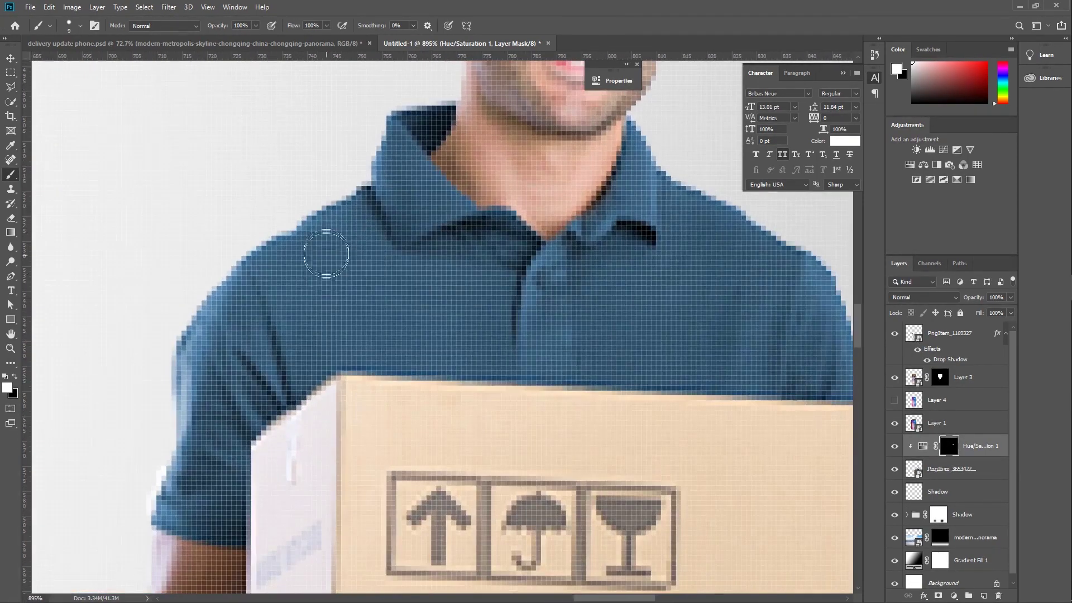
mouse_move(260, 314)
mouse_down()
mouse_move(203, 330)
mouse_move(163, 498)
mouse_up()
mouse_move(225, 332)
mouse_down()
mouse_move(343, 182)
mouse_move(366, 125)
mouse_move(452, 280)
mouse_move(424, 235)
mouse_up()
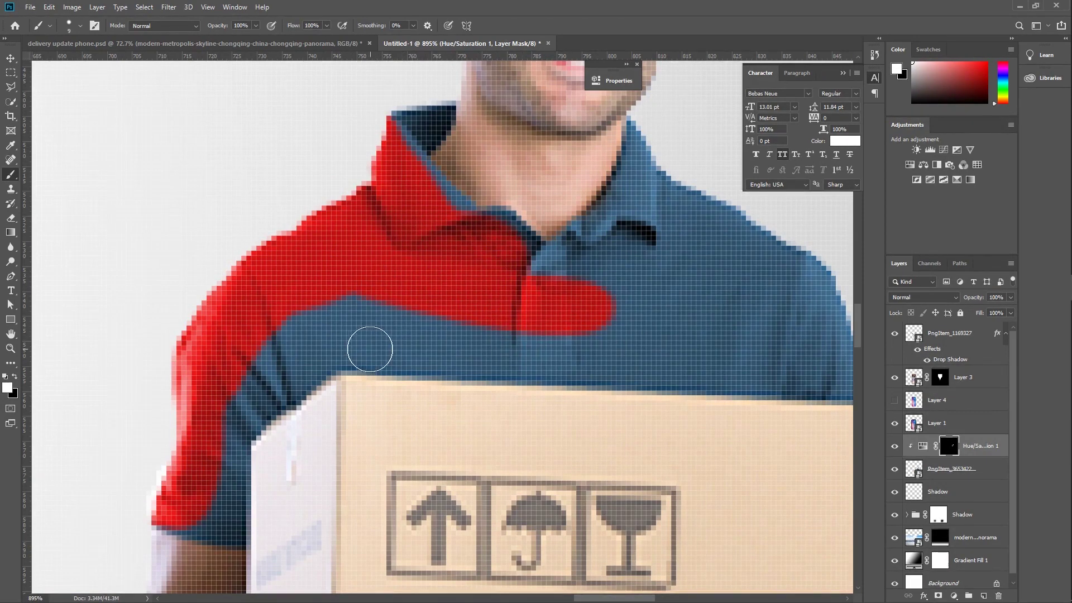
click(348, 352)
drag(534, 345, 347, 314)
mouse_move(683, 351)
mouse_down()
mouse_move(680, 320)
mouse_move(692, 309)
mouse_move(494, 189)
mouse_move(555, 200)
mouse_up()
Paint white on the mask with a finer brush along the shirt's collar and neckline, including the inside of the collar
scroll(482, 134, up, 4)
drag(481, 134, 503, 235)
mouse_move(473, 183)
mouse_down()
mouse_move(484, 212)
mouse_move(415, 304)
mouse_move(505, 284)
mouse_up()
mouse_move(427, 337)
mouse_down()
mouse_move(572, 258)
mouse_move(615, 262)
mouse_up()
mouse_move(427, 249)
mouse_down()
mouse_move(507, 322)
mouse_move(387, 171)
mouse_move(404, 296)
mouse_up()
mouse_move(453, 283)
mouse_down()
mouse_move(404, 281)
mouse_move(436, 302)
mouse_up()
scroll(439, 272, up, 4)
scroll(440, 272, up, 2)
drag(472, 271, 420, 272)
drag(571, 258, 557, 322)
drag(568, 267, 574, 284)
scroll(488, 306, down, 5)
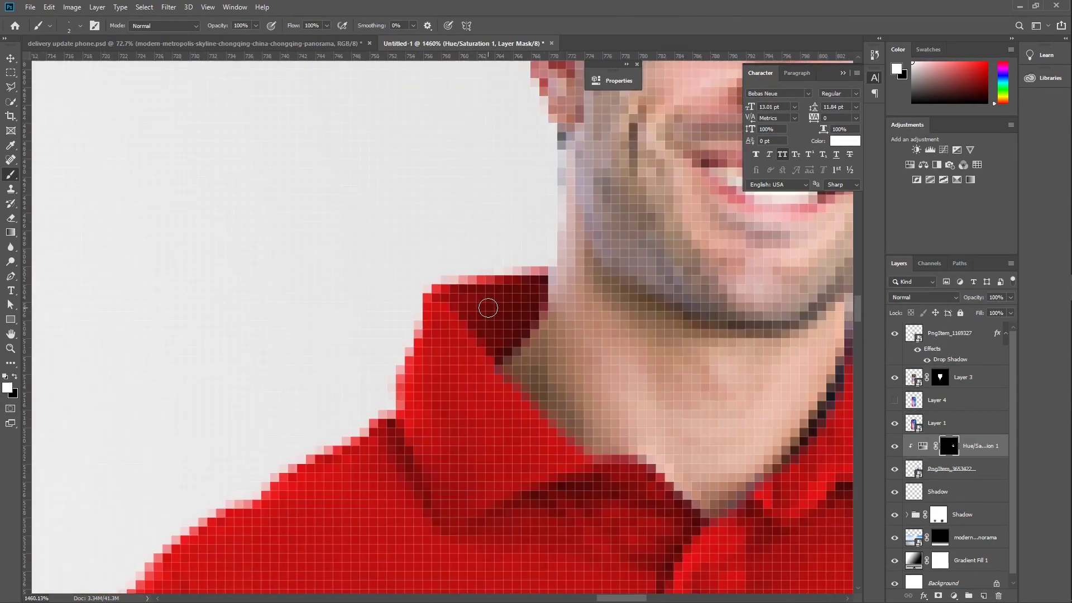
Paint white on the Hue/Saturation mask over the remaining inner sleeve and cuff beside the box to turn them red
drag(792, 363, 552, 343)
scroll(553, 342, up, 4)
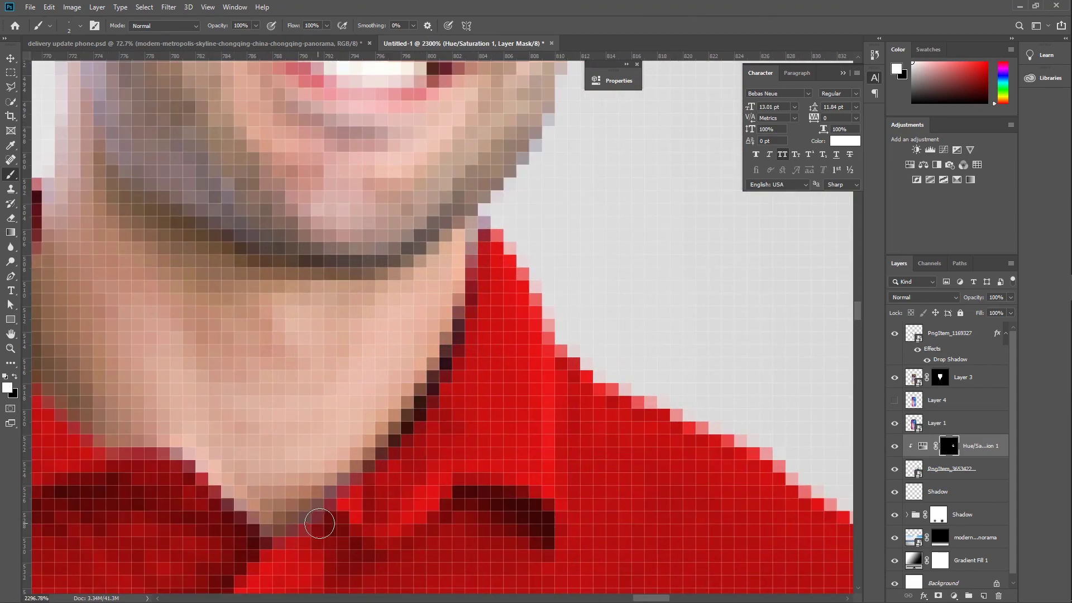
scroll(329, 535, down, 3)
scroll(517, 359, up, 3)
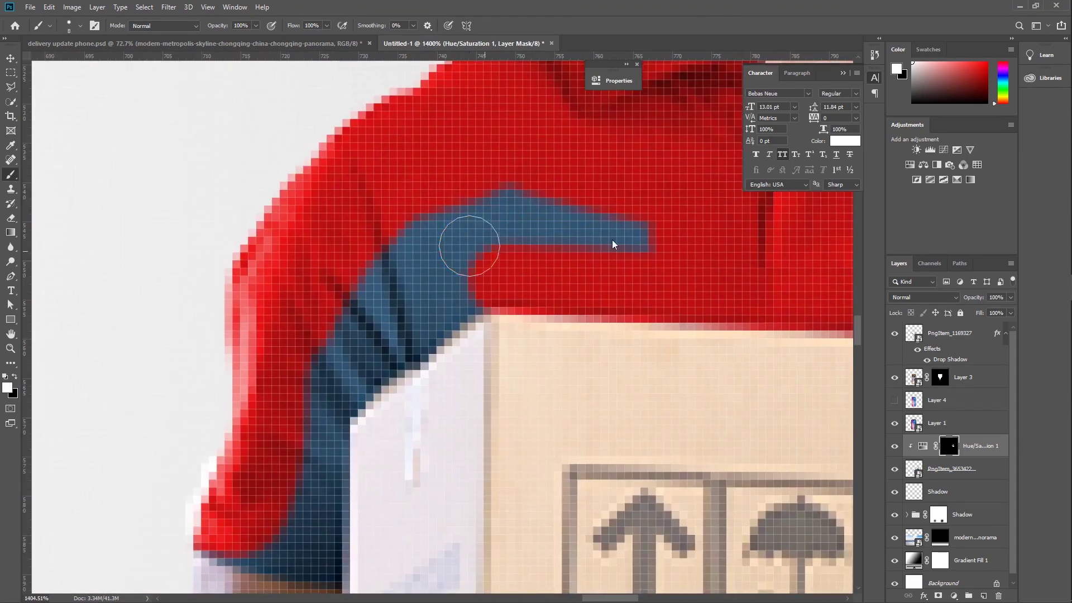
drag(417, 318, 383, 194)
mouse_move(305, 253)
mouse_down()
mouse_move(325, 218)
mouse_move(277, 305)
mouse_up()
drag(277, 362, 288, 245)
scroll(212, 310, up, 2)
mouse_move(225, 290)
mouse_down()
mouse_move(201, 285)
mouse_move(171, 306)
mouse_up()
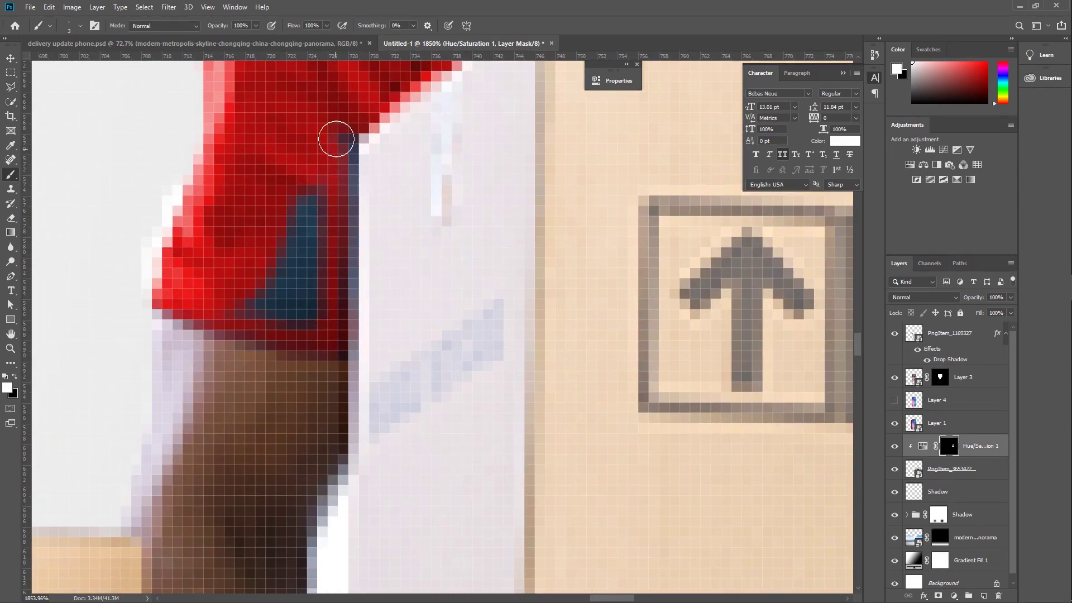
drag(349, 146, 348, 324)
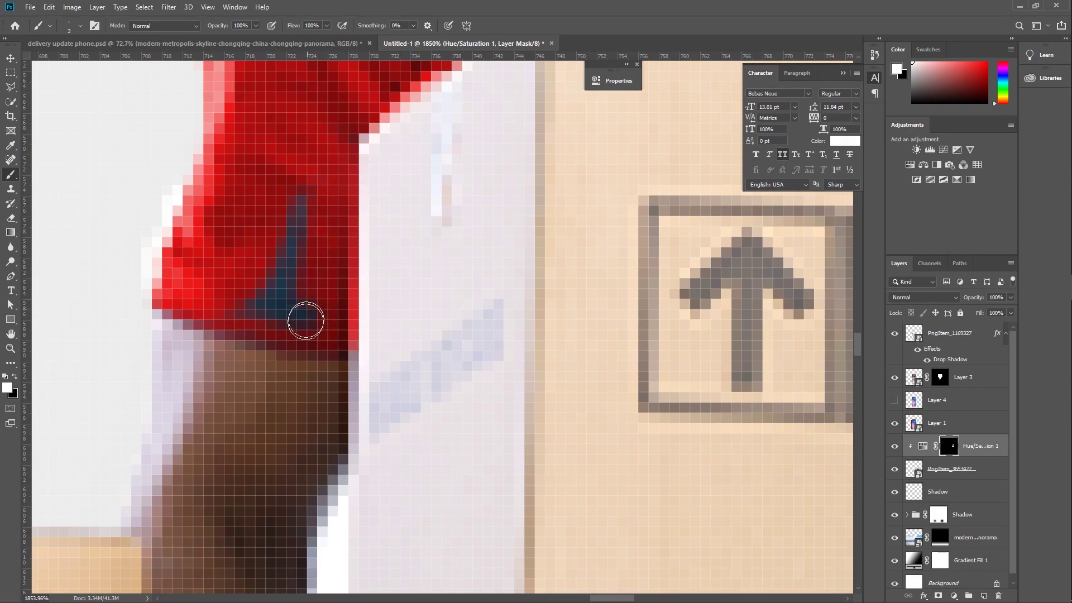
scroll(220, 228, down, 8)
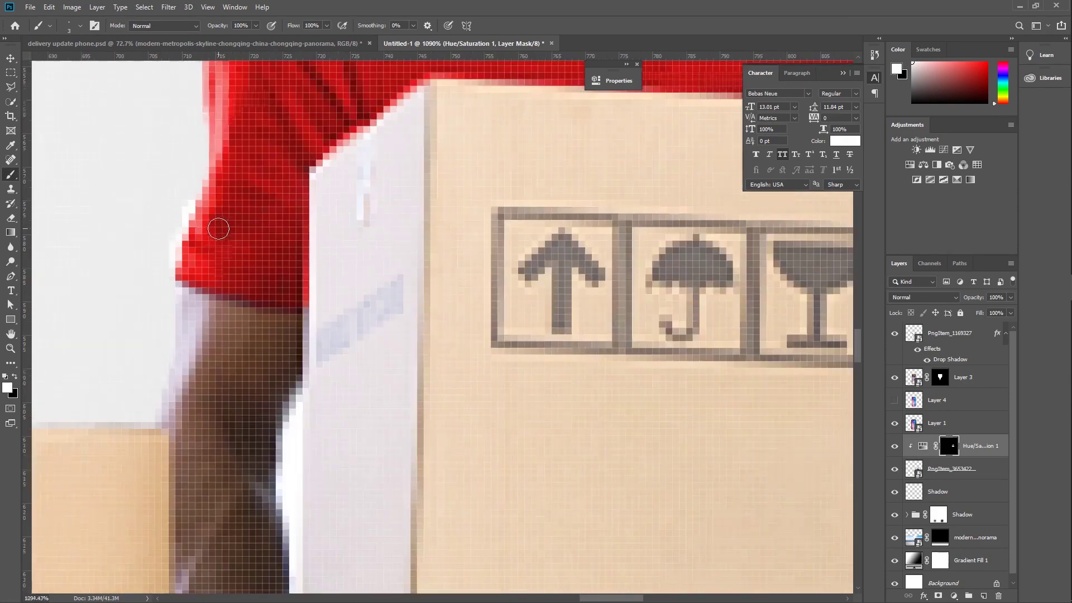
Paint white on the mask over the shirt's hem between the box and the jeans, including both corners
scroll(335, 313, up, 6)
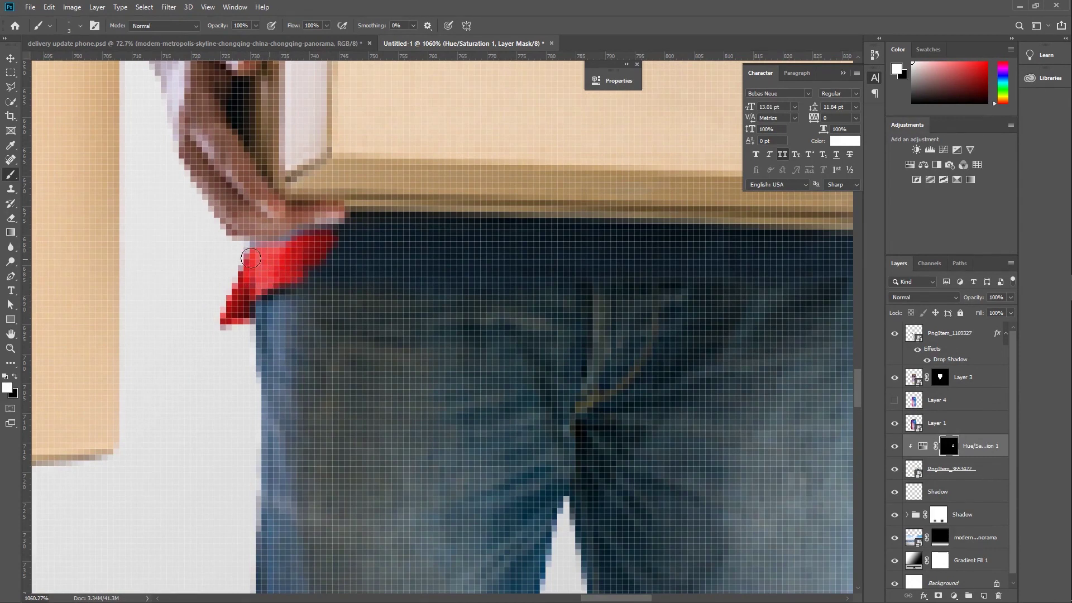
drag(436, 261, 294, 253)
shift+click(750, 227)
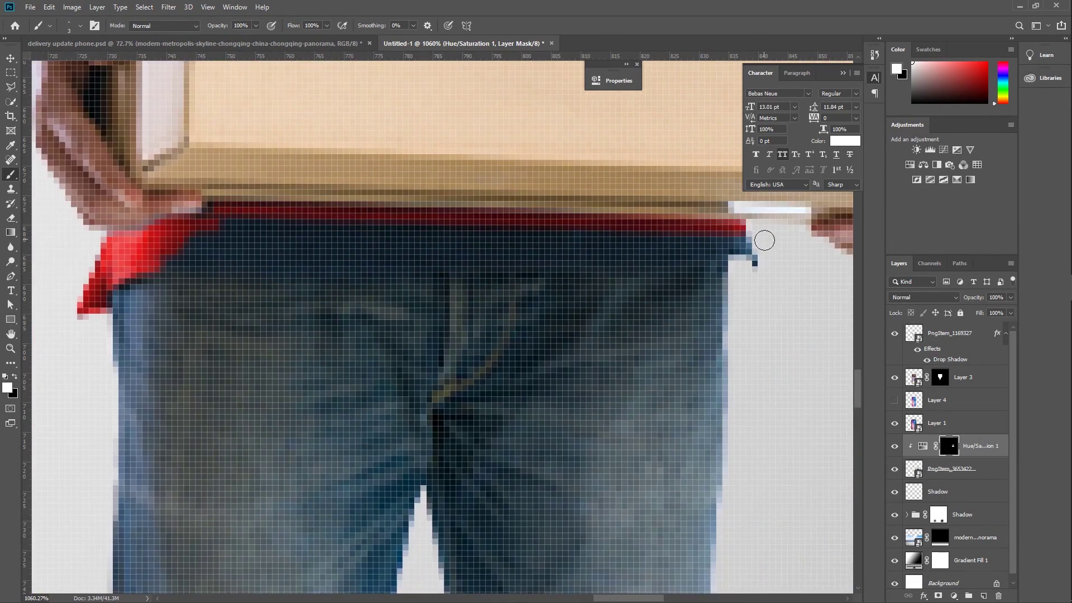
drag(532, 240, 358, 237)
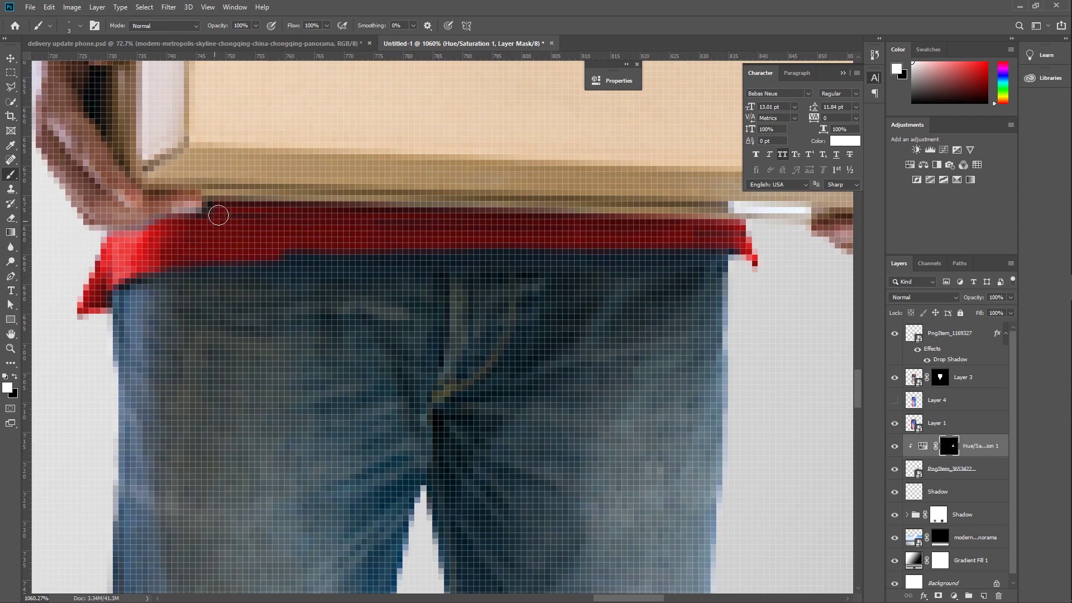
drag(264, 249, 522, 258)
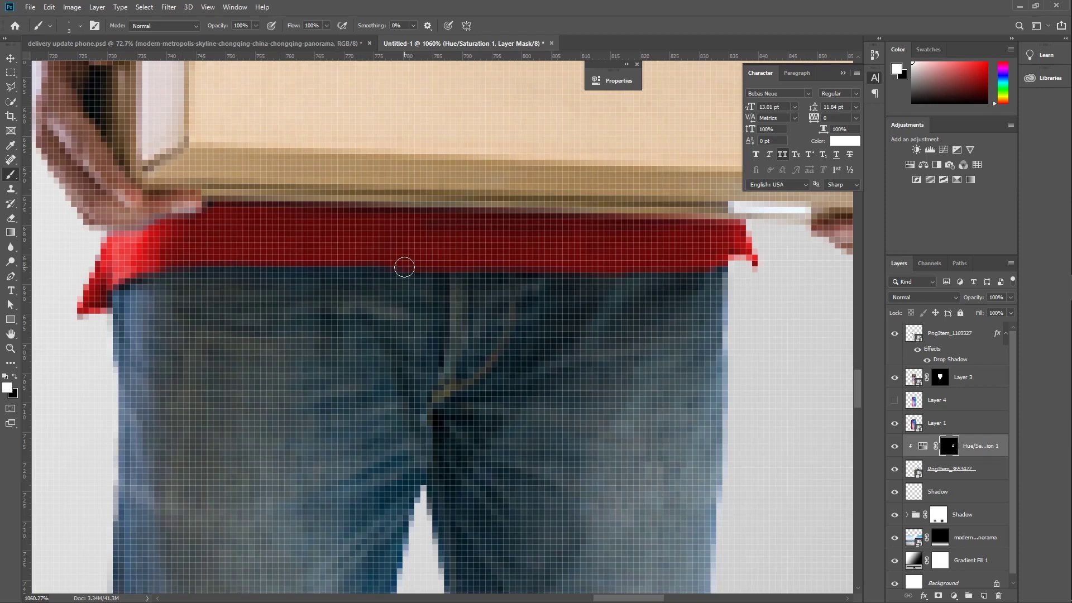
scroll(172, 257, down, 14)
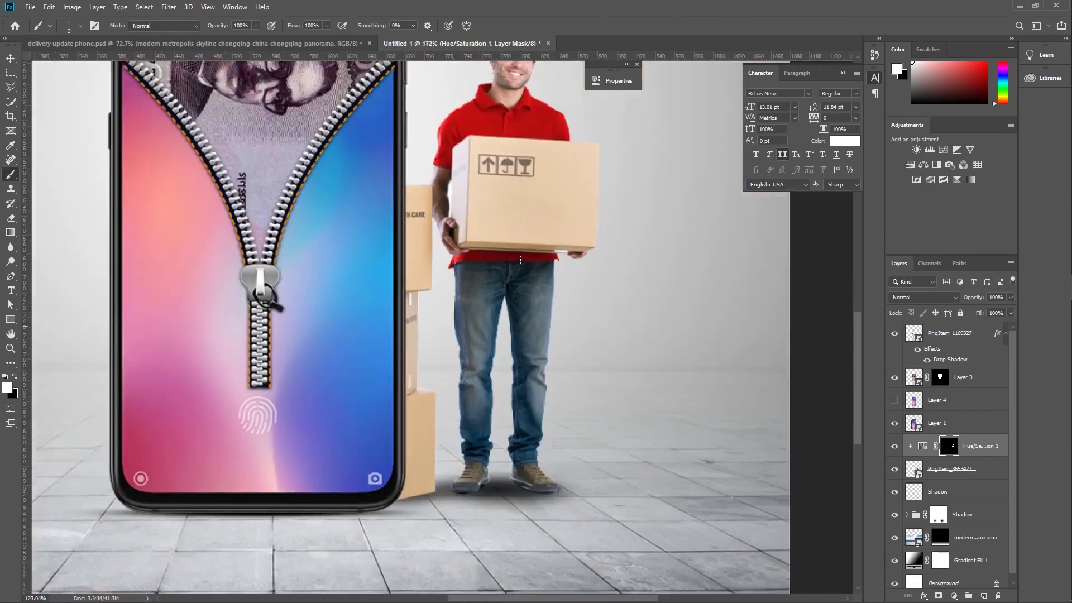
scroll(497, 345, up, 3)
scroll(571, 355, down, 3)
scroll(572, 356, up, 1)
key(v)
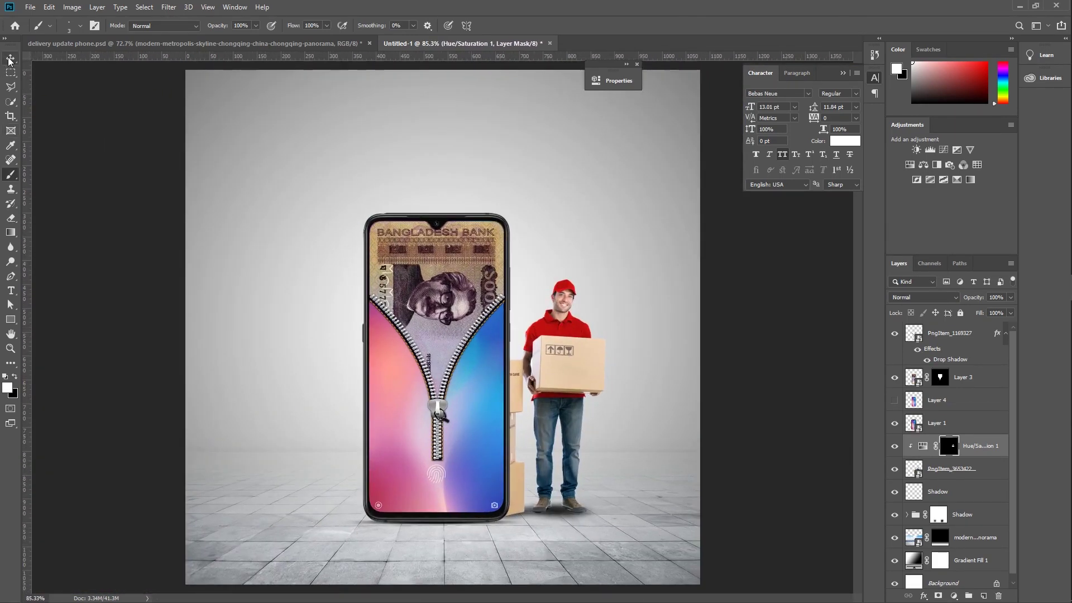
scroll(520, 374, up, 2)
scroll(505, 394, down, 2)
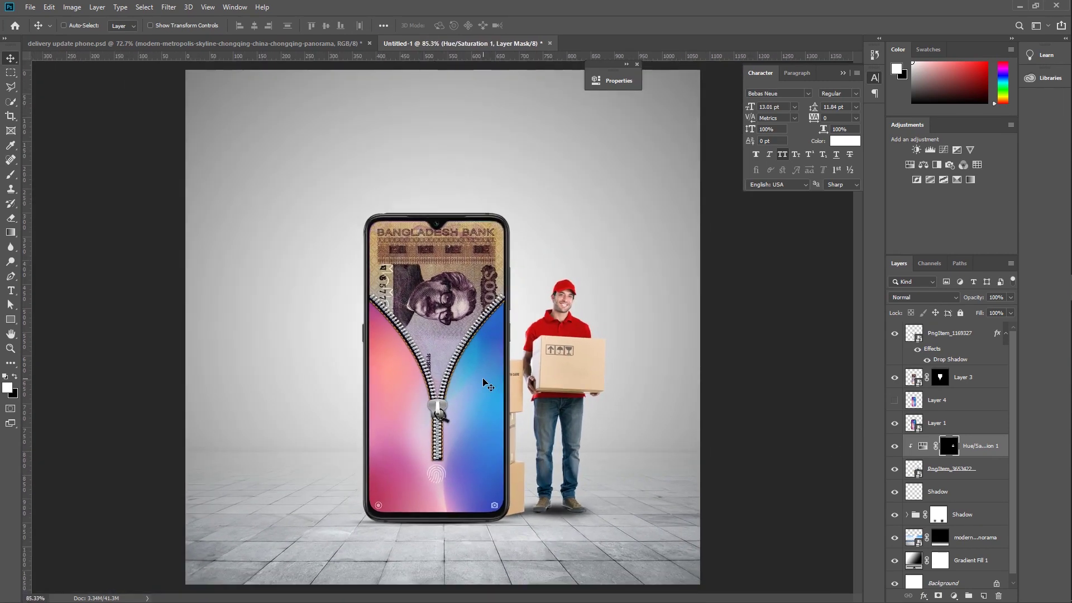
Open the image green-areca-palm.jpg as a new document
click(30, 7)
click(44, 29)
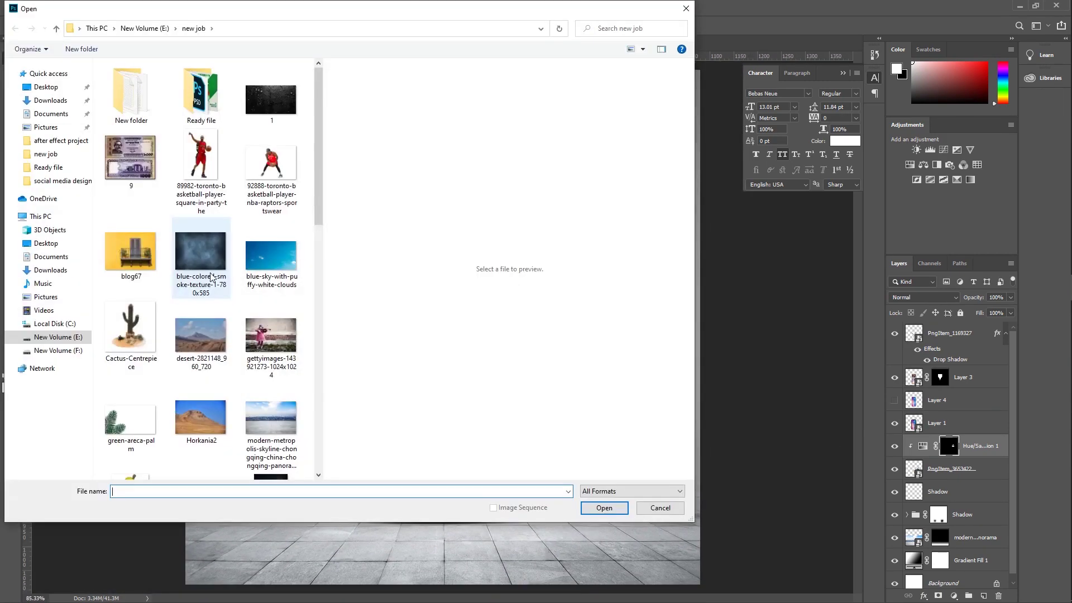
key(Return)
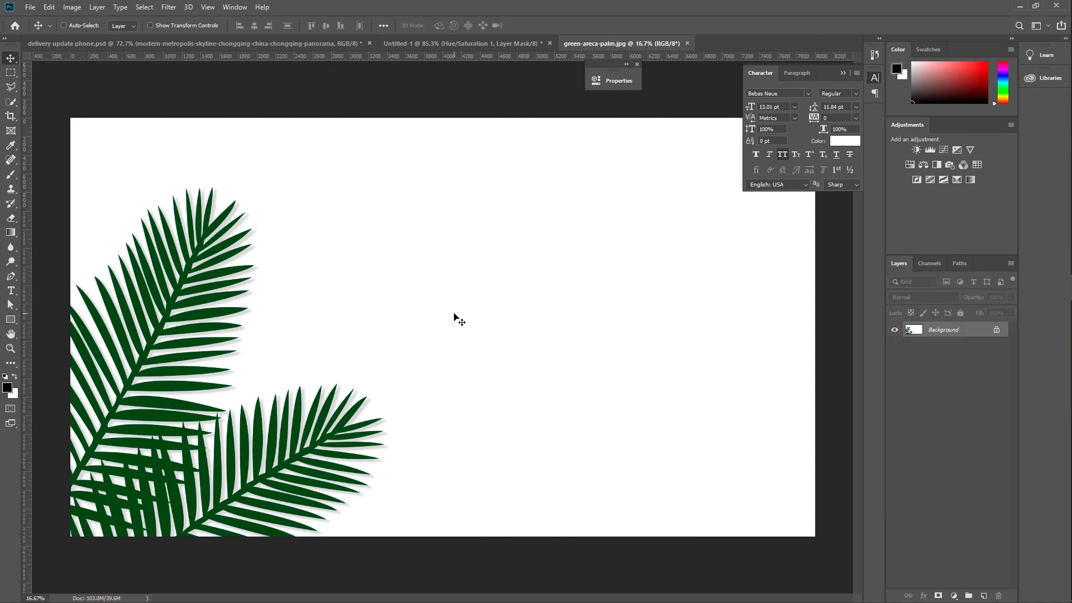
Select the white background using Color Range with fuzziness 40, invert the selection and mask the palm leaves with it
click(144, 7)
click(163, 116)
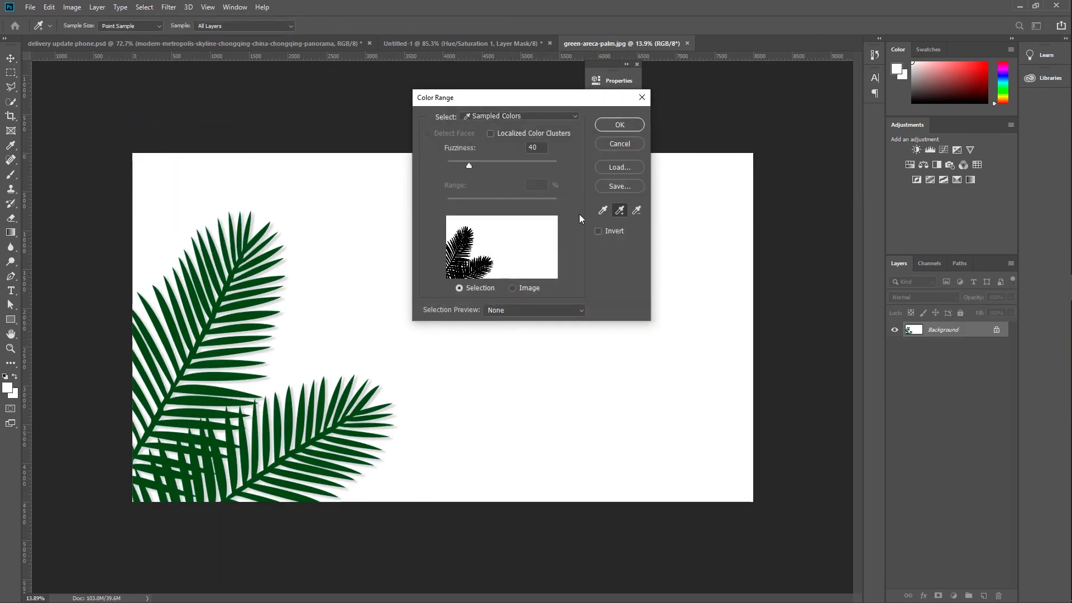
click(616, 123)
scroll(367, 272, up, 1)
scroll(289, 334, up, 5)
drag(248, 347, 437, 282)
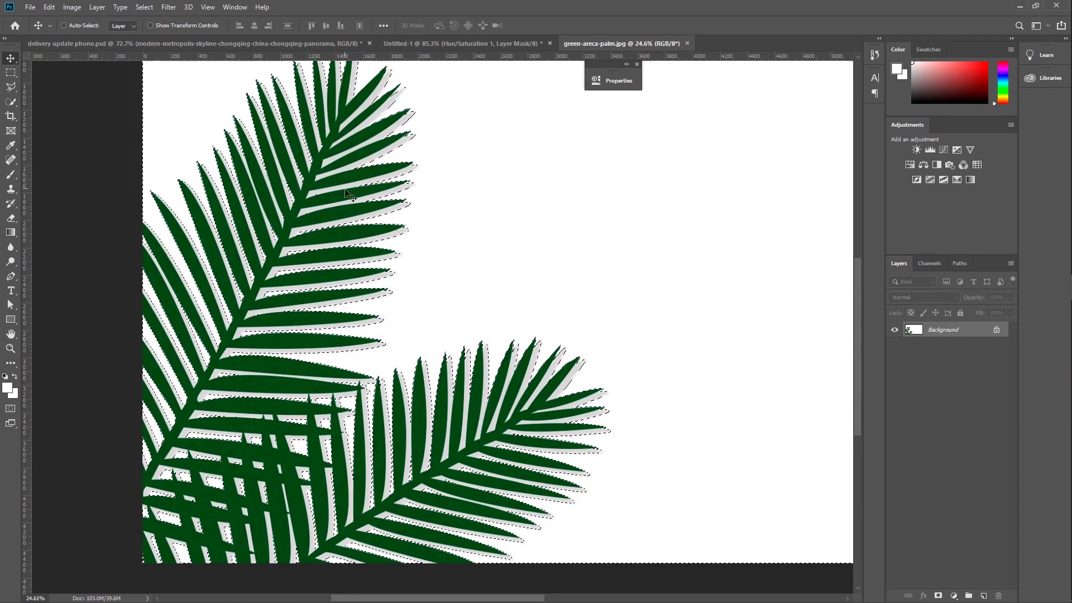
scroll(419, 318, down, 2)
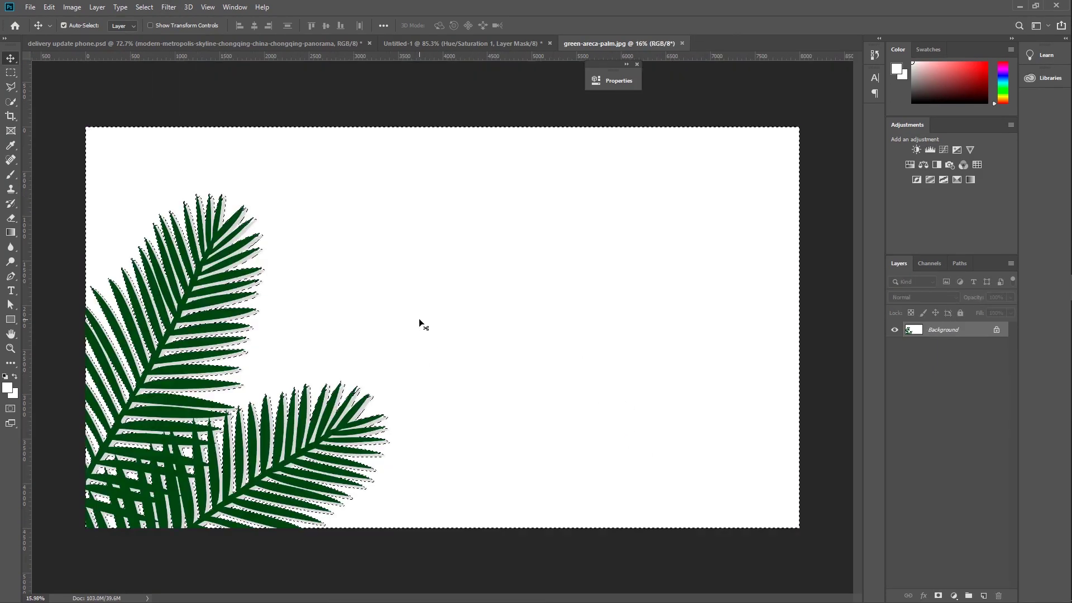
key(ctrl+shift+i)
click(938, 596)
Bring the masked palm leaves into the Untitled-1 document and convert their layer to a smart object
drag(217, 314, 403, 44)
drag(200, 222, 522, 184)
drag(201, 531, 373, 278)
scroll(447, 335, down, 3)
right_click(1001, 451)
click(895, 286)
Scale down the palm leaves and place them partly behind the phone's left edge
key(ctrl+t)
scroll(391, 329, down, 8)
drag(130, 284, 428, 325)
scroll(447, 327, up, 5)
scroll(447, 326, up, 3)
key(Return)
drag(455, 190, 389, 367)
right_click(357, 337)
key(Escape)
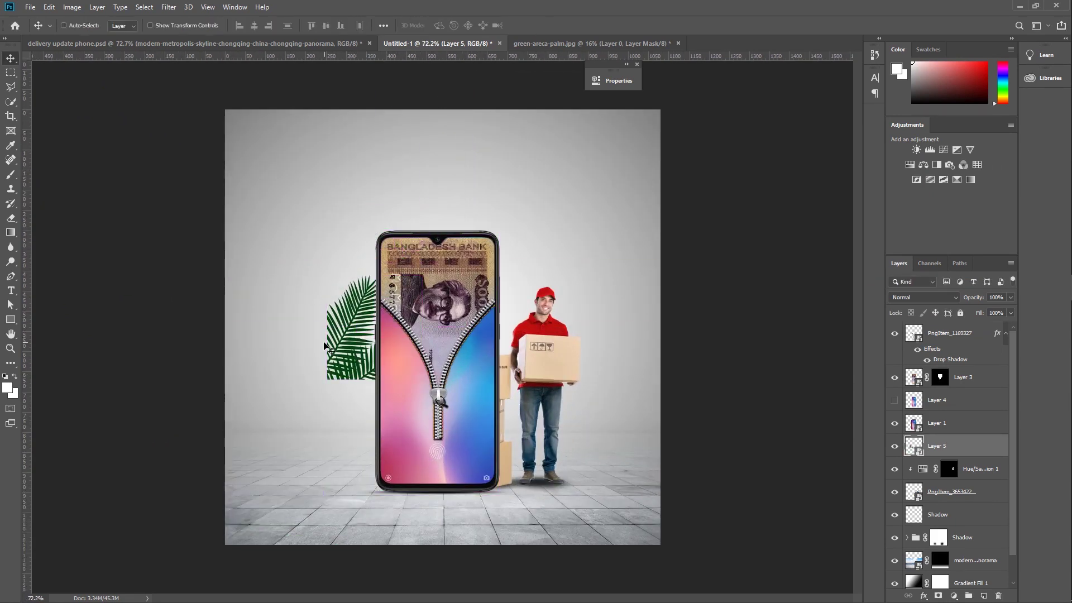
Flip the palm leaves horizontally and lower them beside the phone's left edge
key(ctrl+t)
right_click(345, 348)
click(403, 485)
drag(358, 357, 357, 400)
drag(445, 402, 448, 394)
key(Return)
Duplicate the palm leaves, rotate the copy and tuck it behind the phone's right edge near the delivery man
alt+drag(363, 400, 448, 318)
key(ctrl+t)
drag(527, 301, 473, 371)
drag(471, 313, 484, 318)
key(Return)
scroll(485, 317, up, 3)
scroll(513, 319, down, 1)
scroll(503, 330, up, 2)
scroll(491, 340, down, 2)
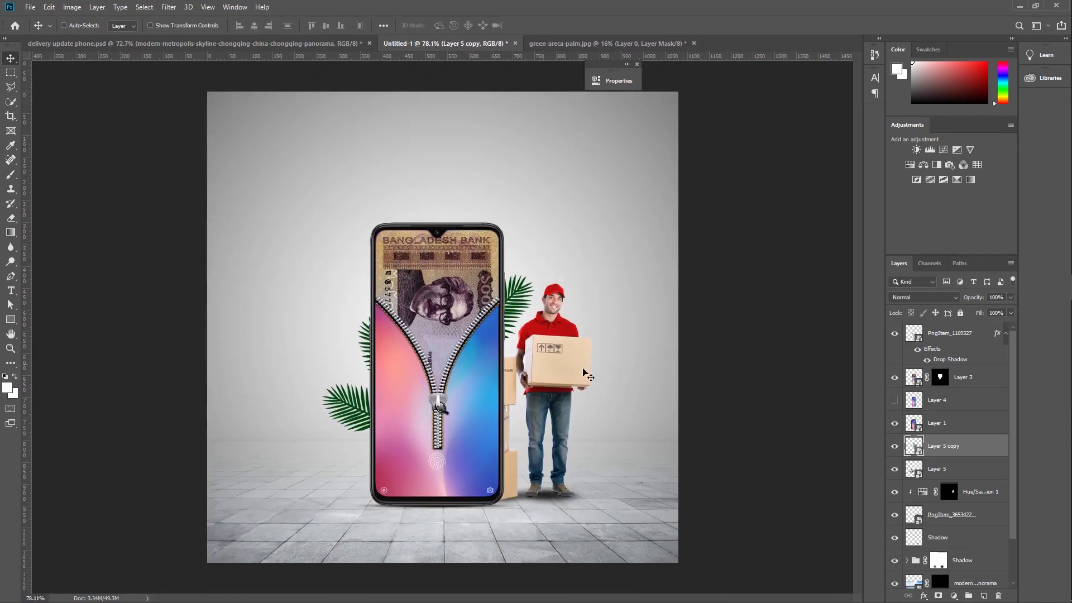
Group the layers from PngItem_1169327 down to the Shadow folder and name the group Design
click(956, 335)
scroll(956, 337, down, 3)
click(895, 531)
click(896, 532)
click(895, 509)
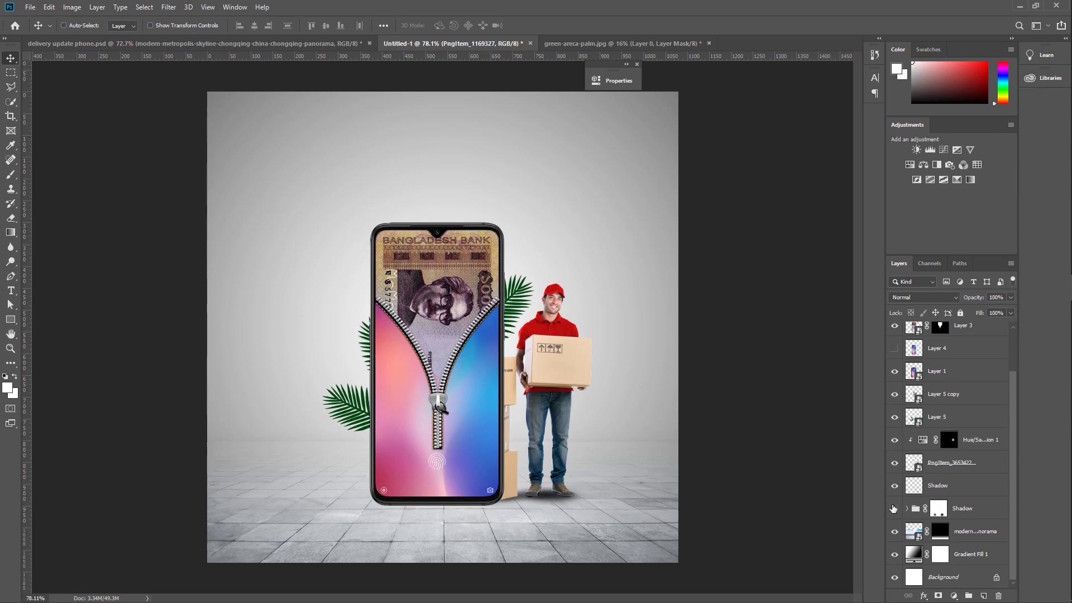
click(895, 509)
shift+click(914, 507)
key(ctrl+g)
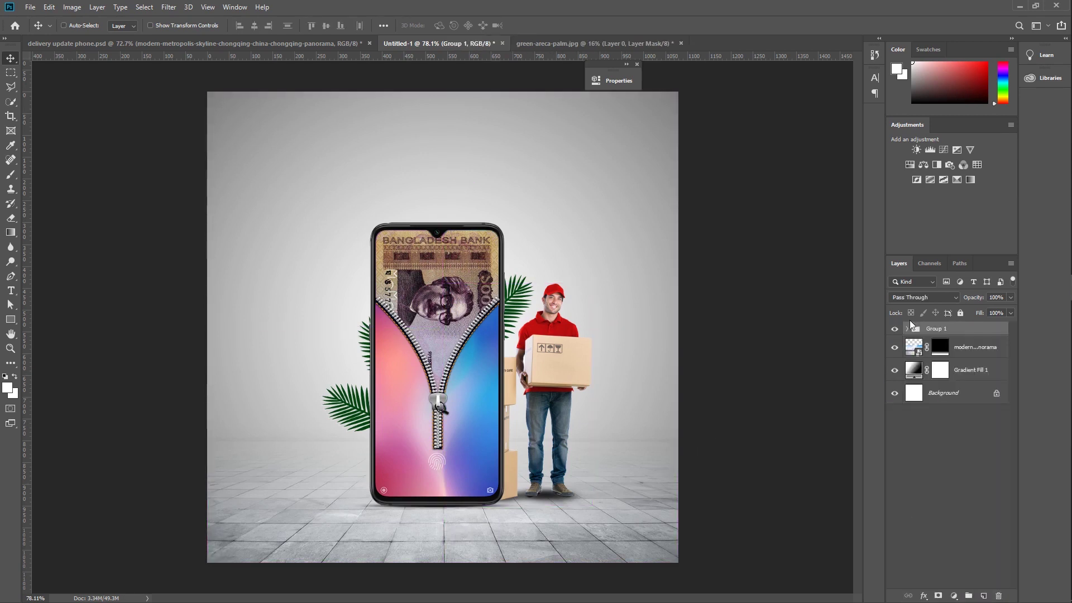
key(Return)
Add the headline "মোবাইল ডেলিভারি ও রিফান্ড সংক্রান্ত আপডেট" in dark Hind Siliguri Medium 14 pt and place it above the phone
drag(490, 357, 458, 383)
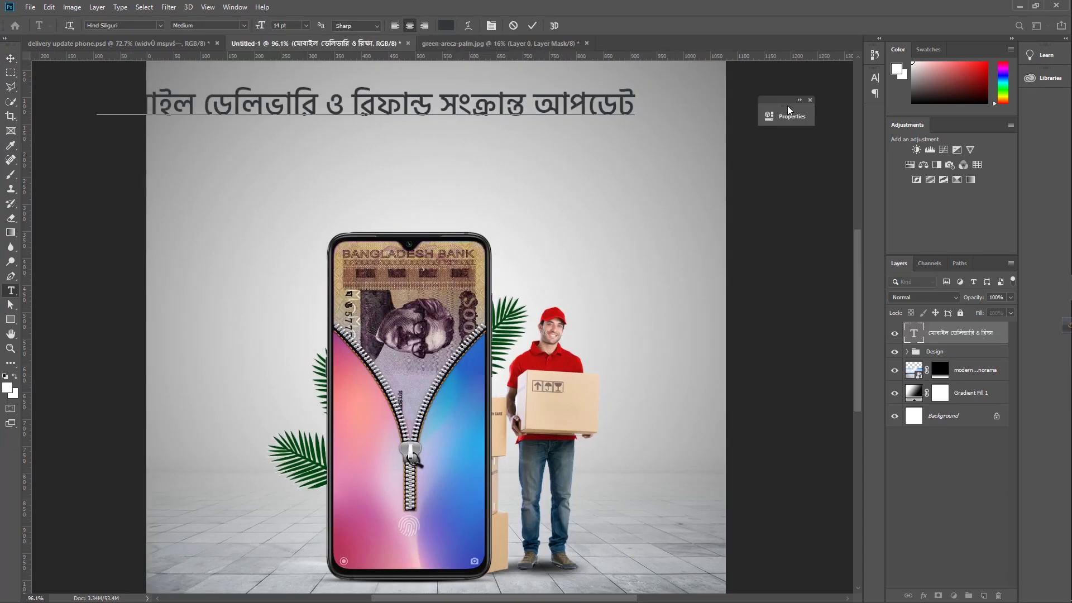
click(534, 25)
key(v)
drag(302, 112, 390, 159)
key(ctrl+0)
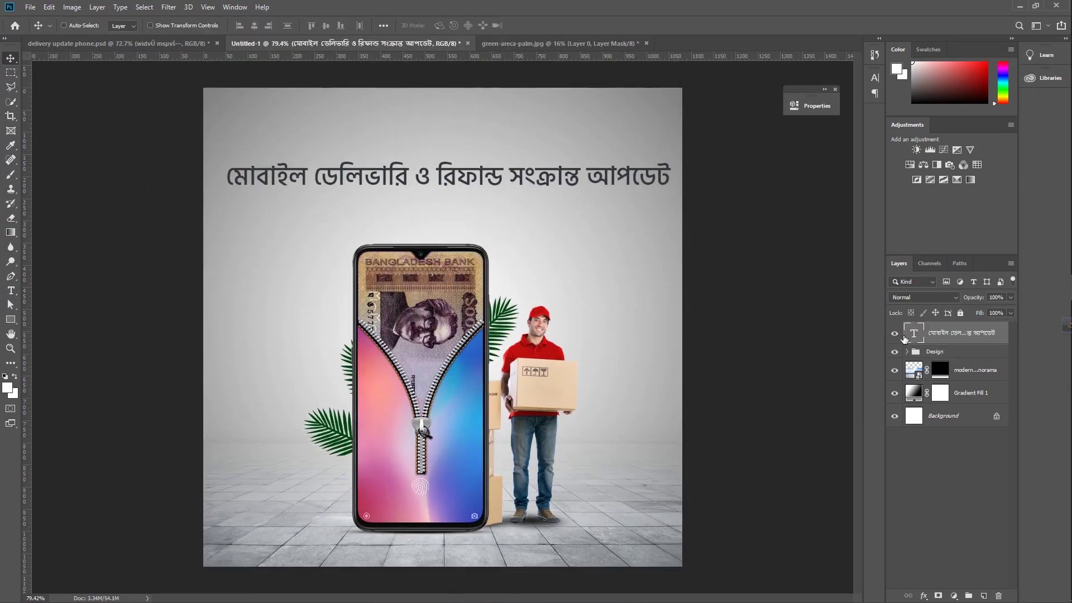
Break the headline before and after ও so that ও sits alone on the middle line
double_click(409, 163)
click(414, 179)
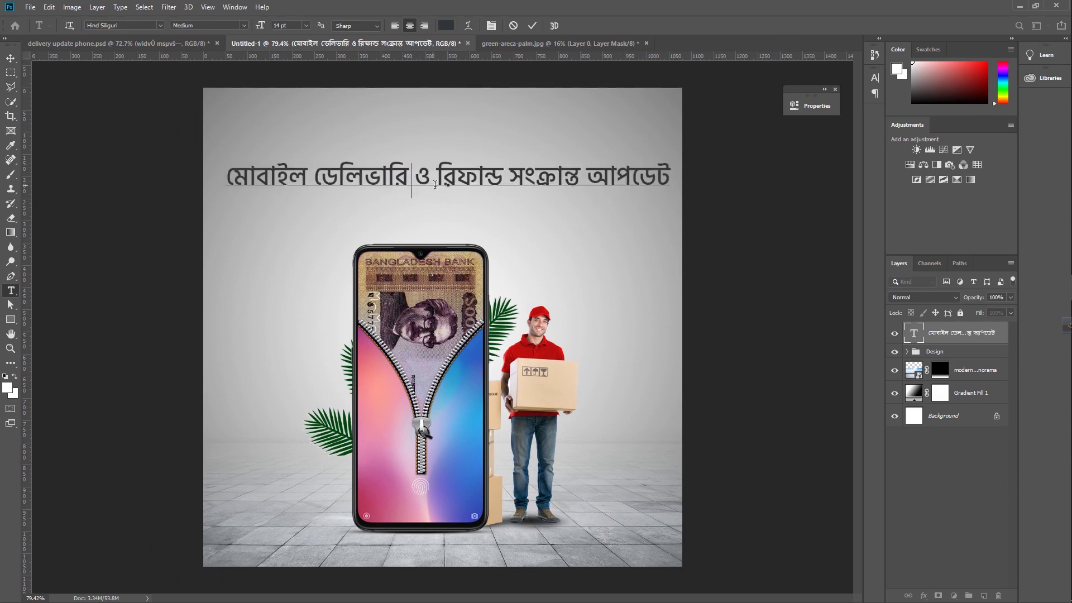
key(Delete)
key(Return)
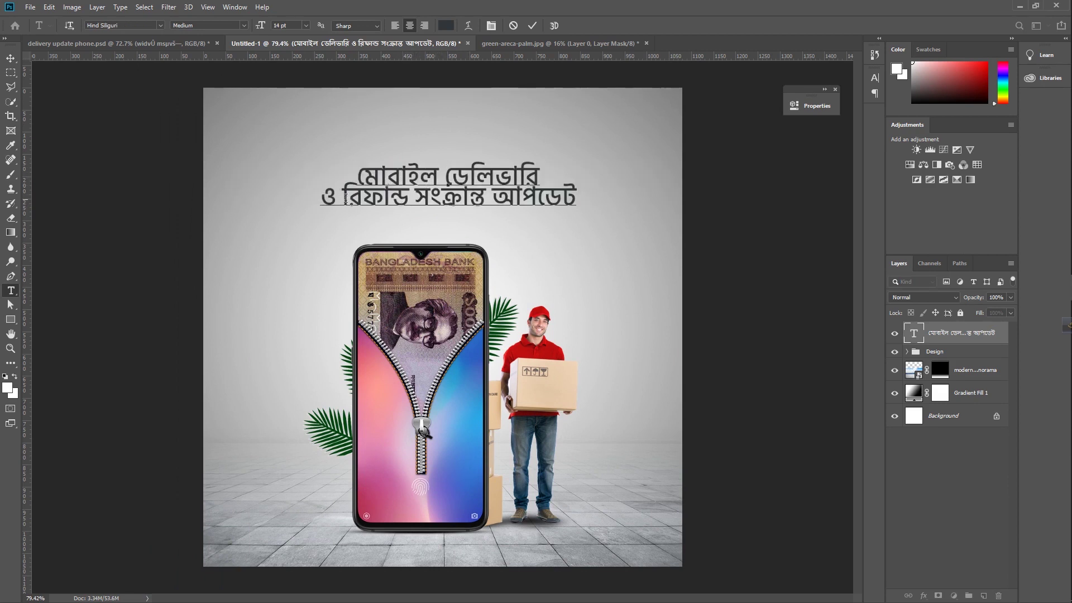
key(Right)
key(Return)
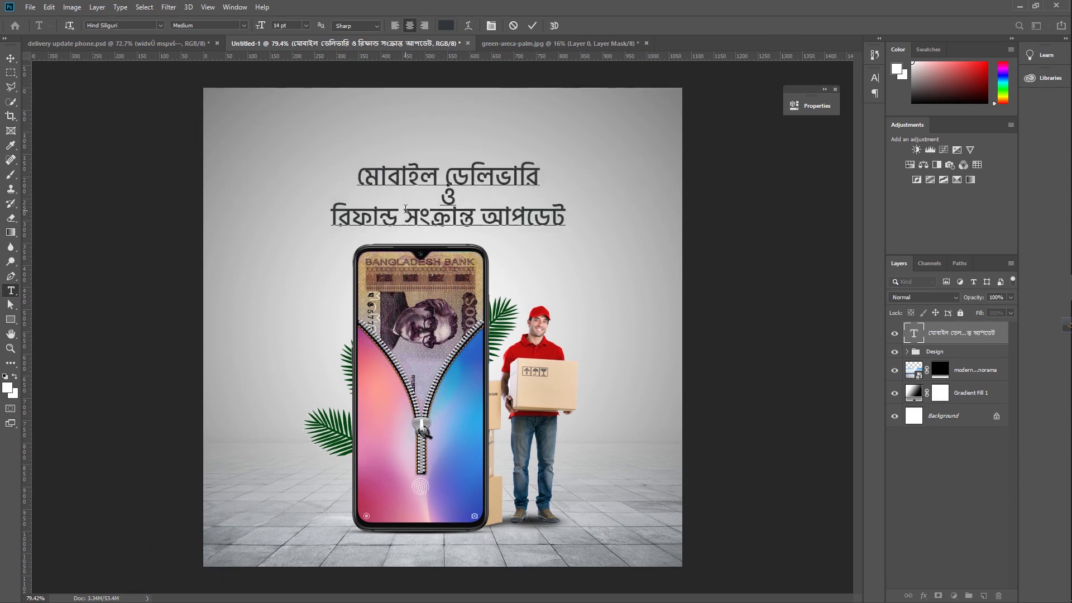
Delete ও and its line from the headline, keeping the text on two lines
drag(470, 199, 408, 215)
key(BackSpace)
key(ctrl+z)
click(470, 197)
key(Delete)
click(10, 58)
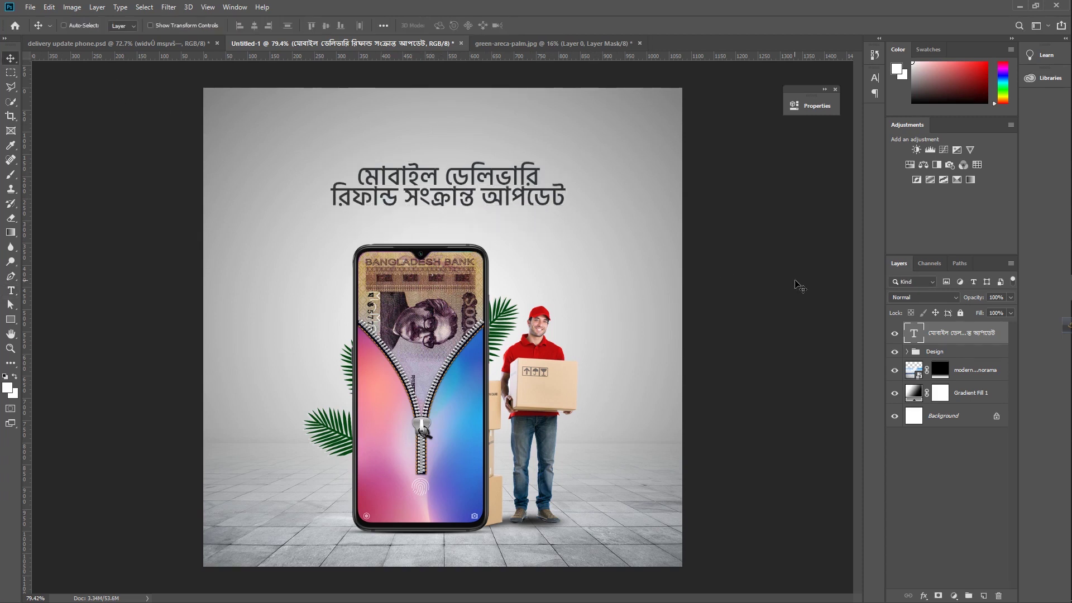
Duplicate the headline above the original and replace the copy's text with "ও"
drag(479, 197, 516, 143)
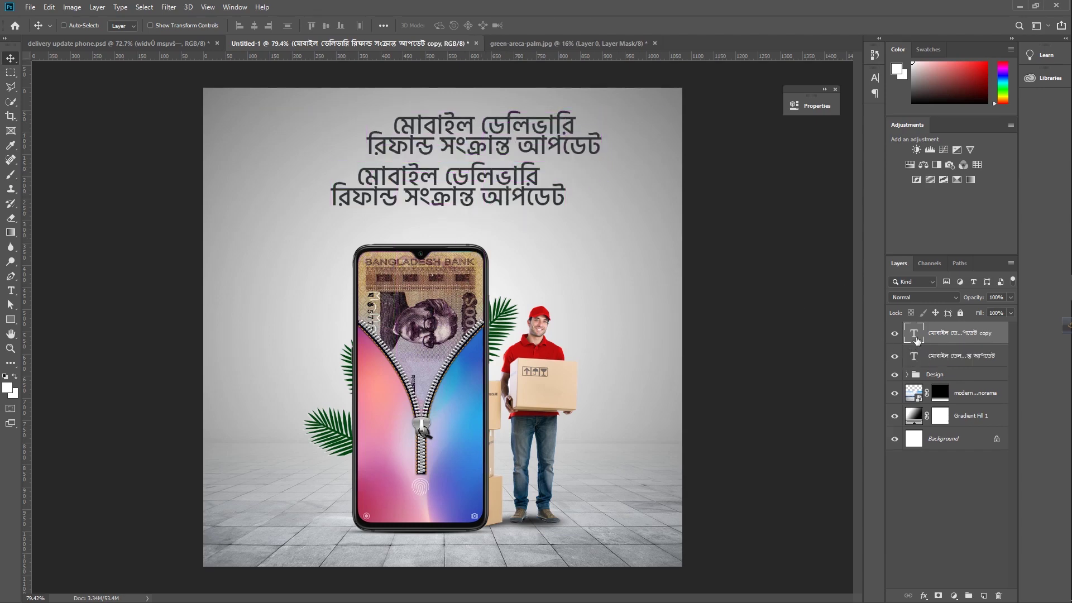
double_click(592, 148)
text(o)
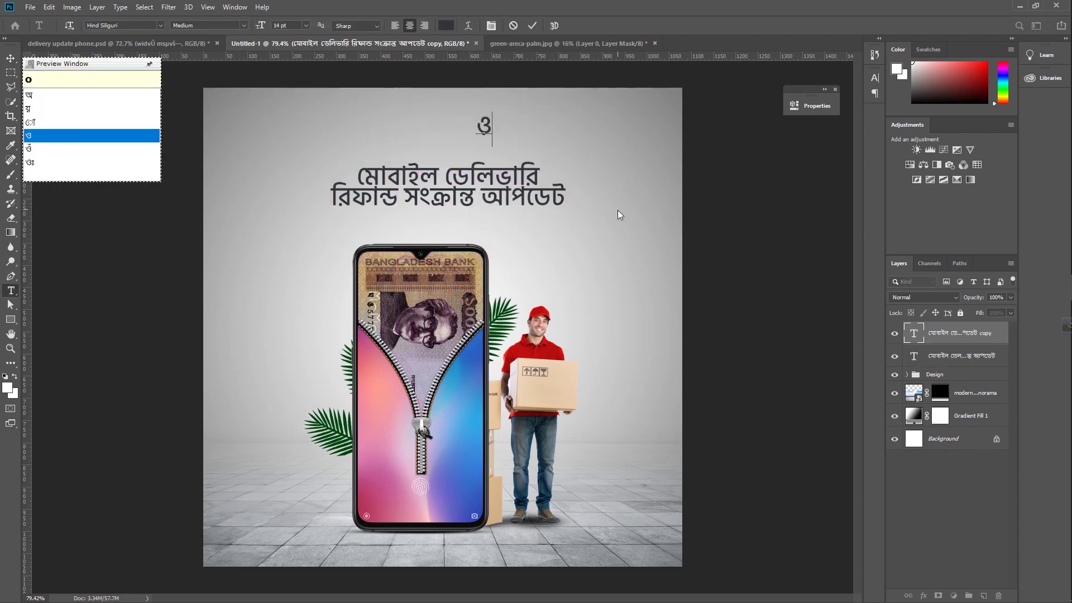
scroll(467, 170, up, 2)
click(532, 26)
key(v)
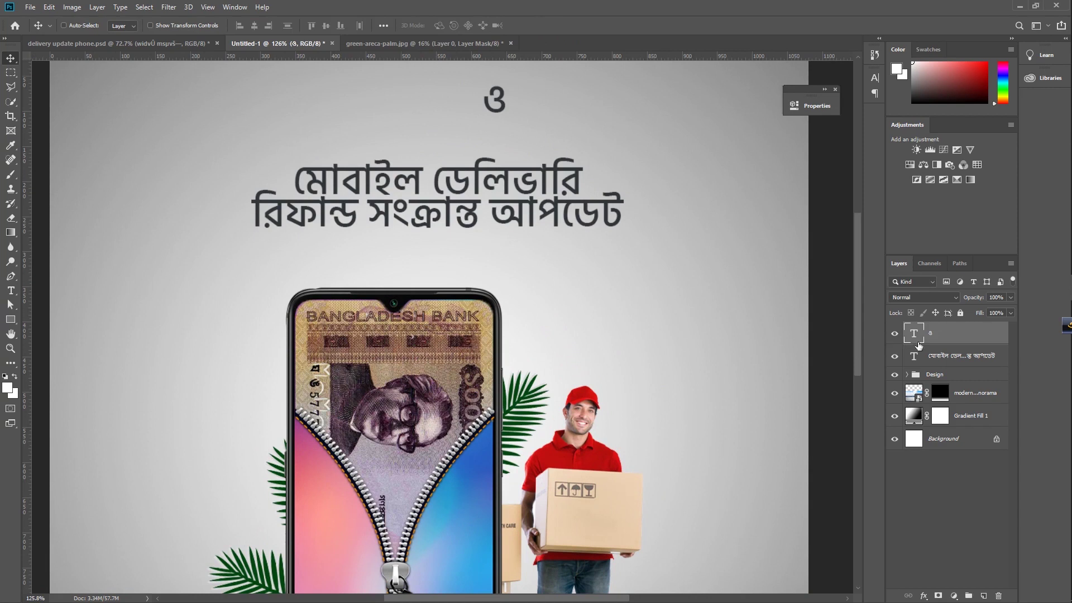
Set the two-line headline's font size to 15 pt and increase its line spacing
double_click(914, 356)
drag(262, 25, 267, 25)
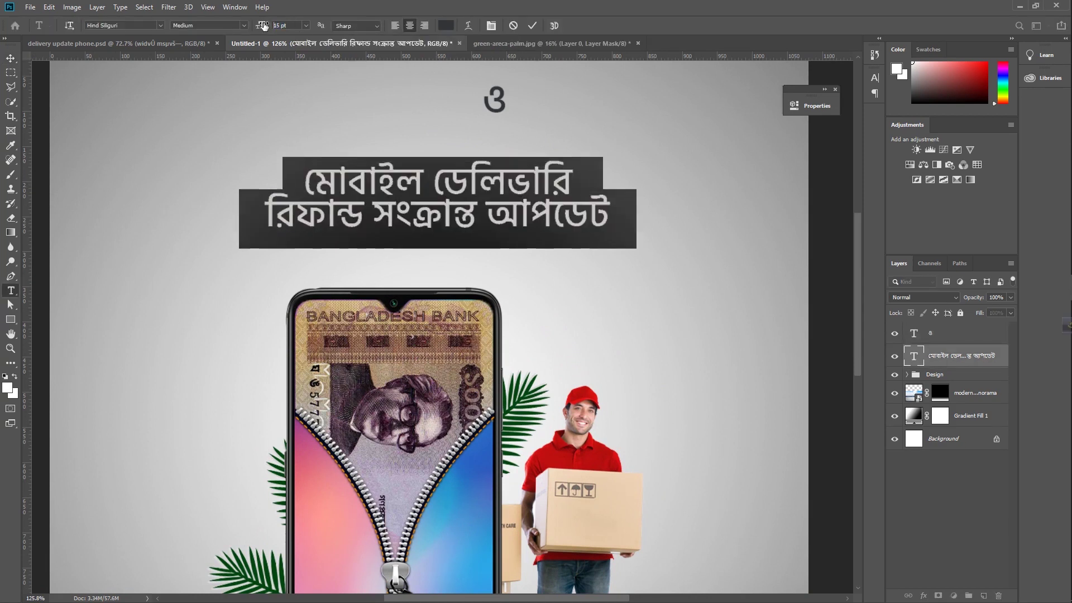
click(469, 25)
drag(816, 112, 817, 112)
click(837, 93)
click(835, 133)
click(531, 27)
key(v)
Reposition the headline text and place ও at the end of its first line
scroll(481, 166, down, 2)
drag(482, 168, 568, 158)
right_click(488, 112)
click(495, 117)
scroll(554, 164, down, 2)
scroll(556, 171, up, 2)
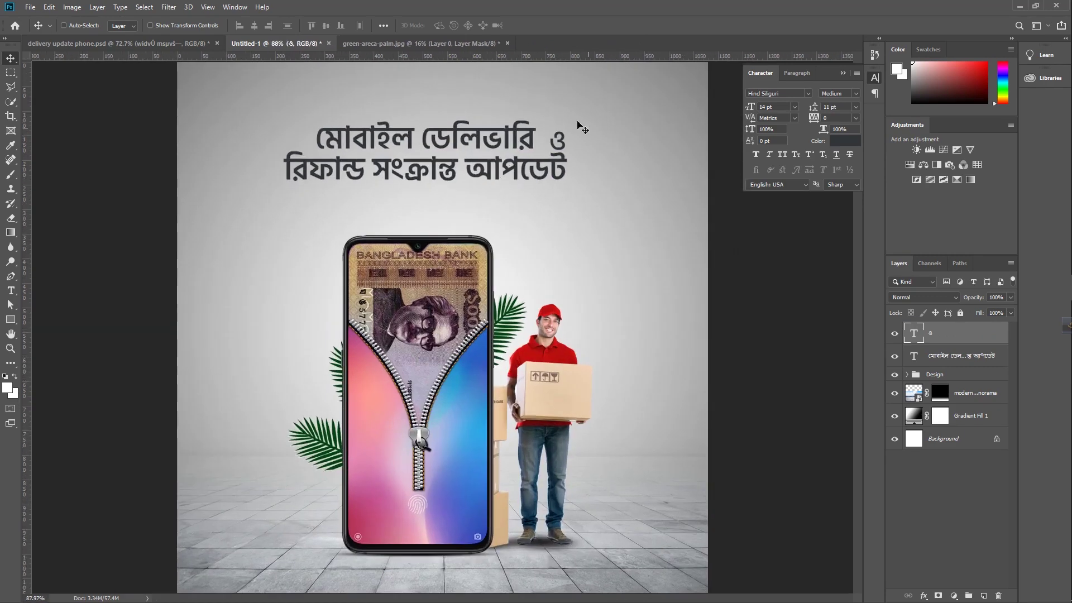
Set the font size of ও to 32 pt
double_click(914, 334)
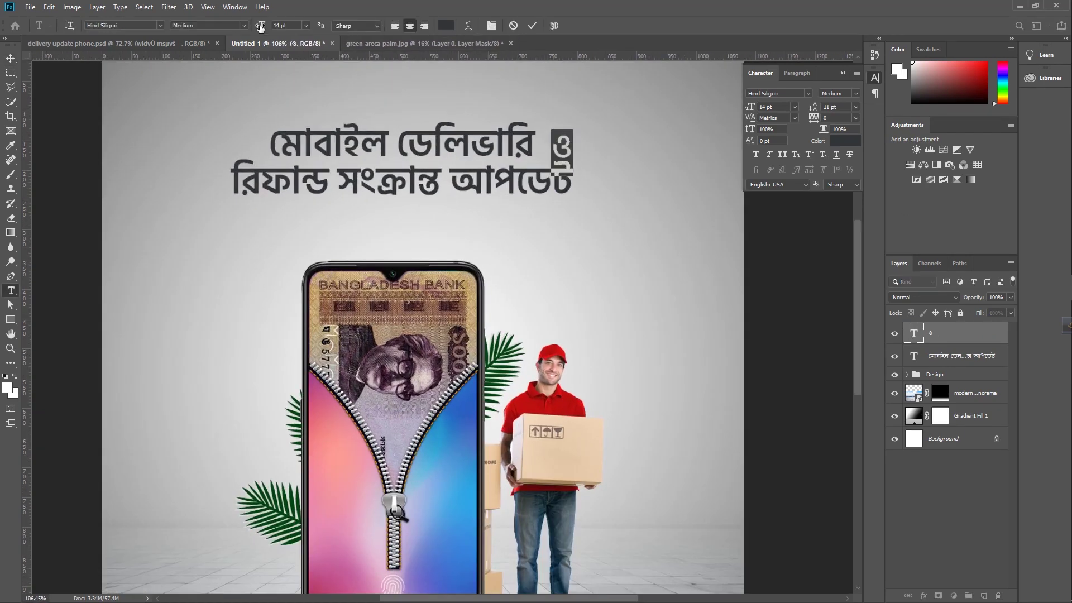
drag(260, 28, 270, 28)
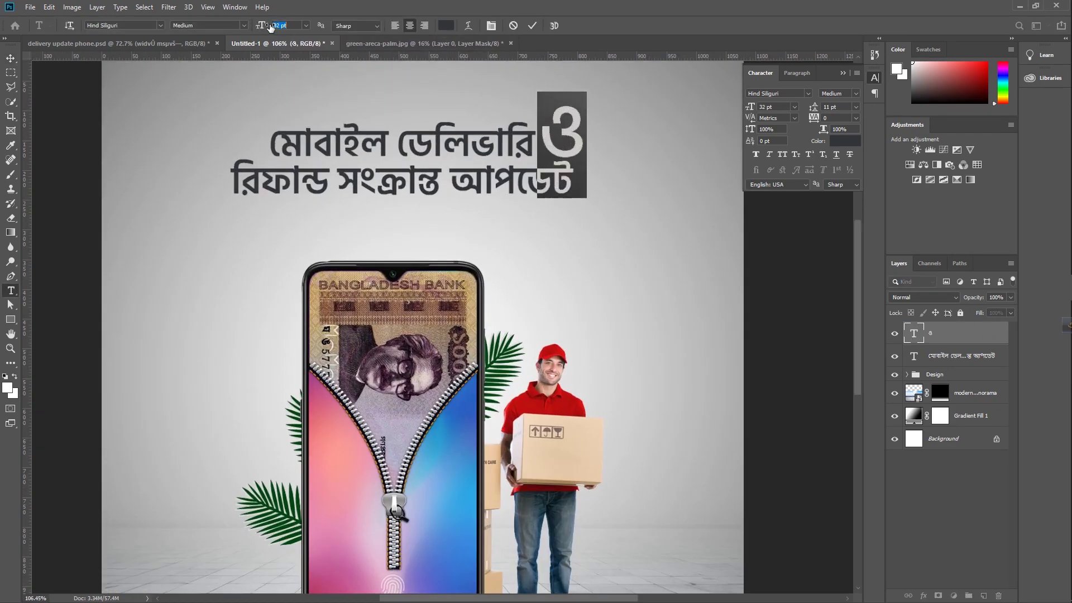
click(530, 29)
key(v)
scroll(492, 162, down, 1)
scroll(485, 162, up, 2)
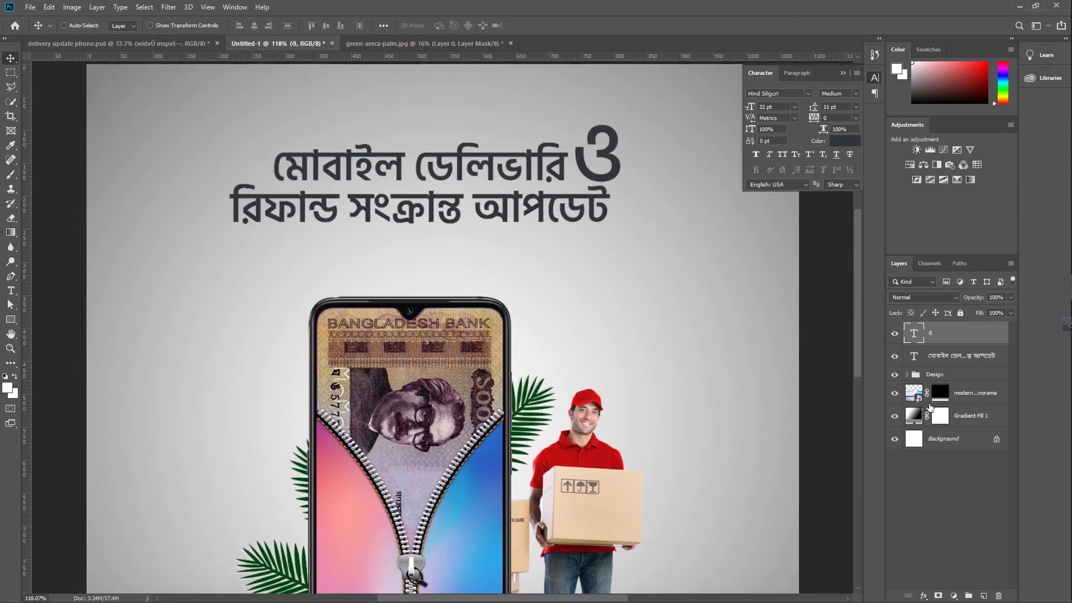
Select the two-line headline together with ও and nudge both slightly upward
shift+click(938, 356)
mouse_move(552, 202)
mouse_down()
mouse_move(566, 206)
mouse_move(556, 195)
mouse_up()
scroll(479, 202, down, 1)
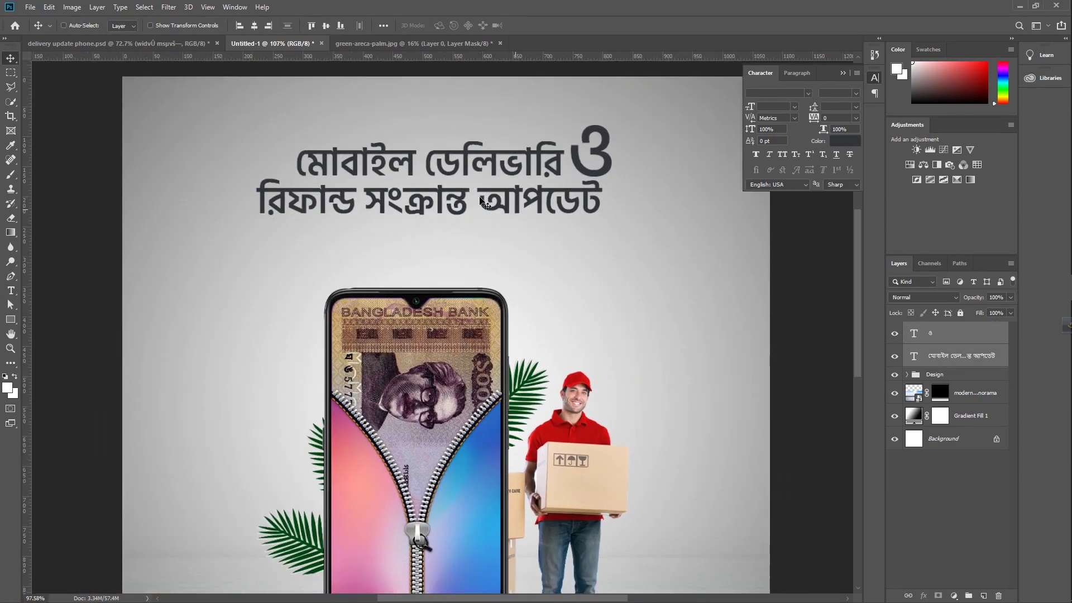
scroll(391, 192, up, 2)
Colour the word ডেলিভারি in the headline's first line a slightly darkened red, e30000
click(944, 342)
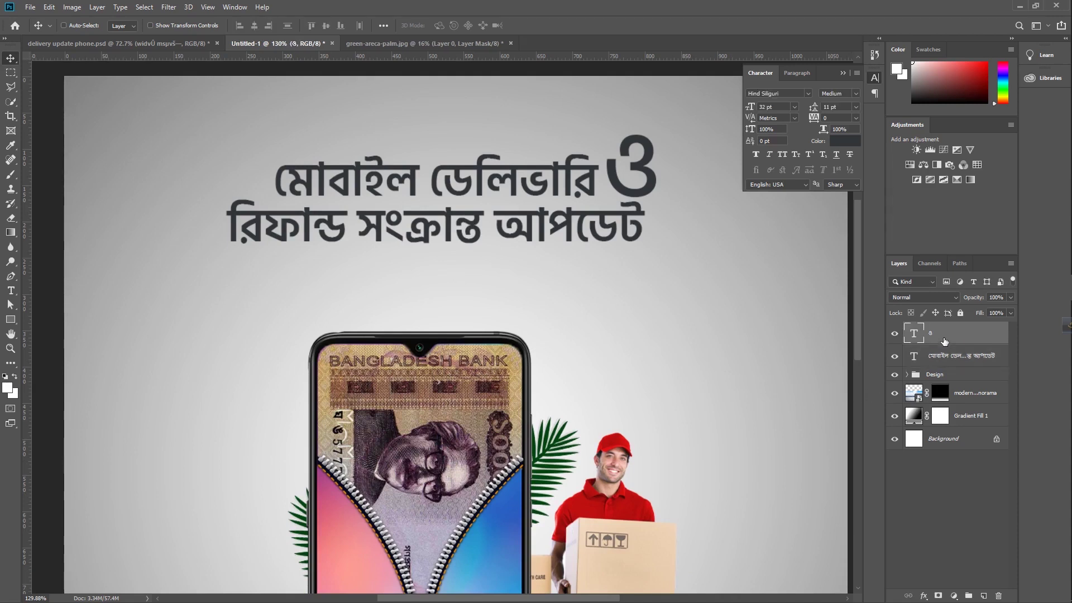
double_click(913, 358)
drag(430, 184, 601, 181)
click(445, 29)
click(709, 80)
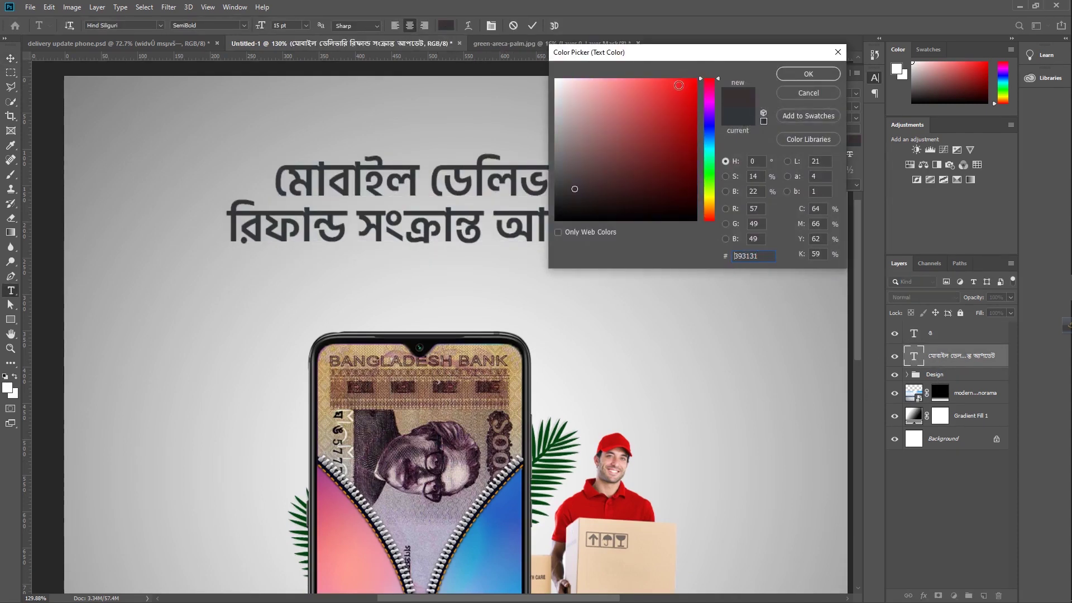
click(696, 79)
click(808, 73)
click(446, 26)
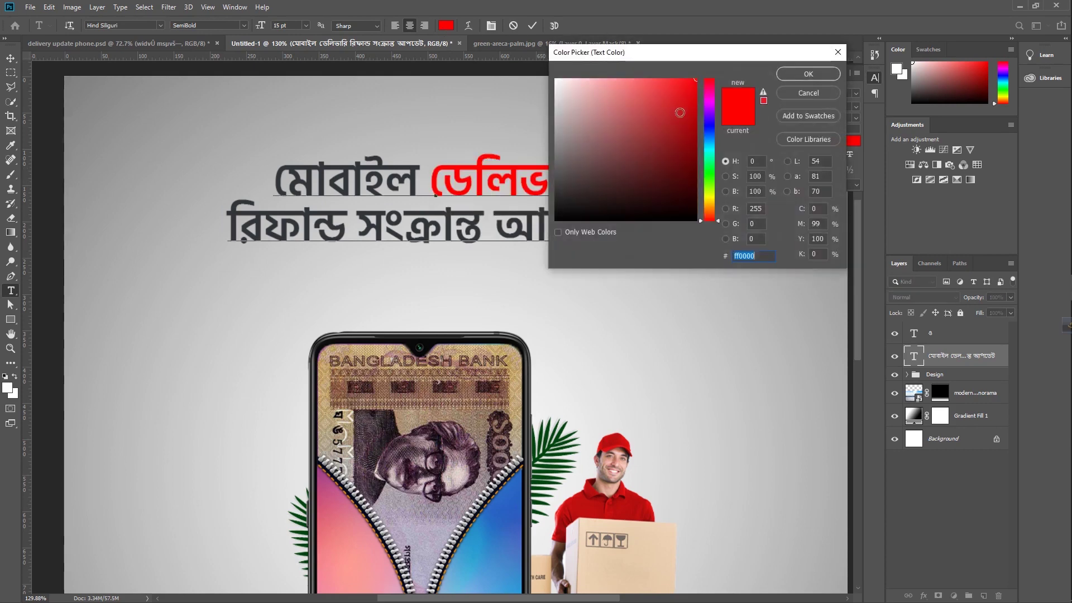
drag(702, 102, 703, 93)
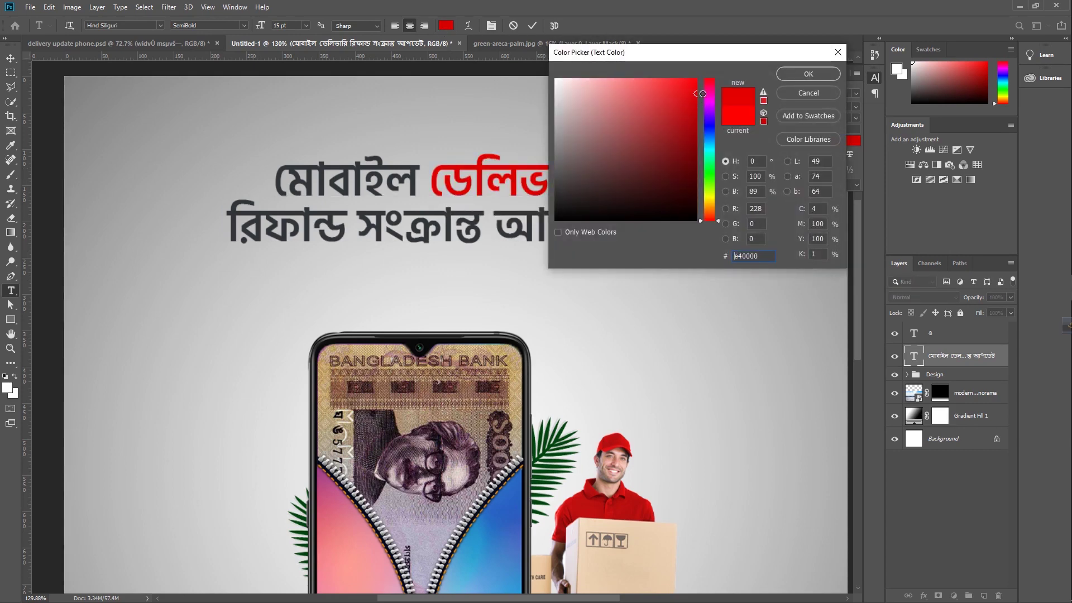
click(791, 78)
Copy ডেলিভারি's colour code e30000 and apply the same red to the word রিফান্ড in the second line
click(445, 25)
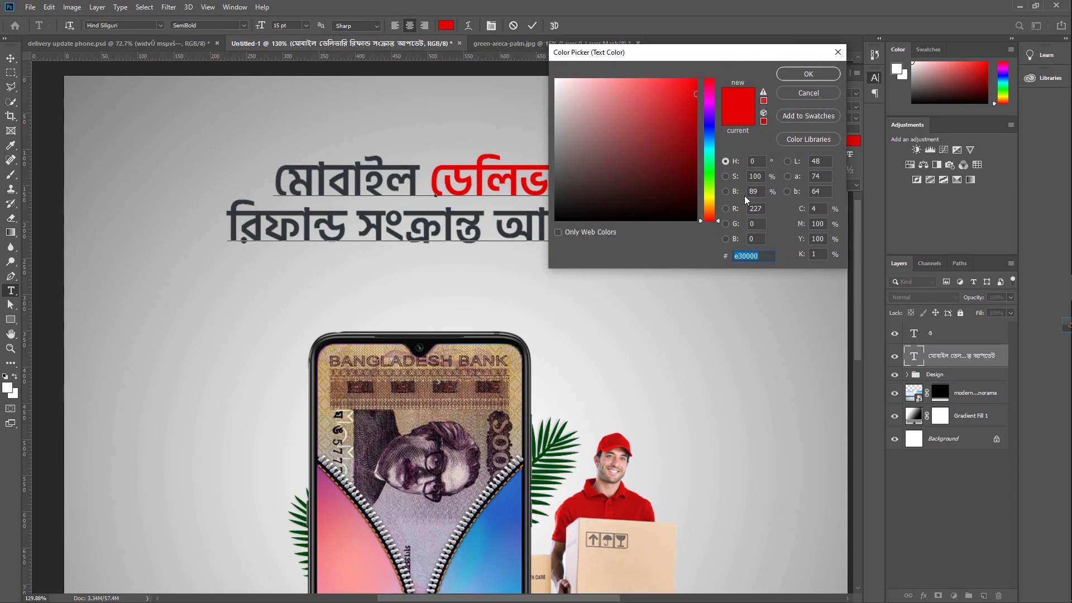
click(808, 74)
double_click(460, 195)
drag(346, 223, 227, 223)
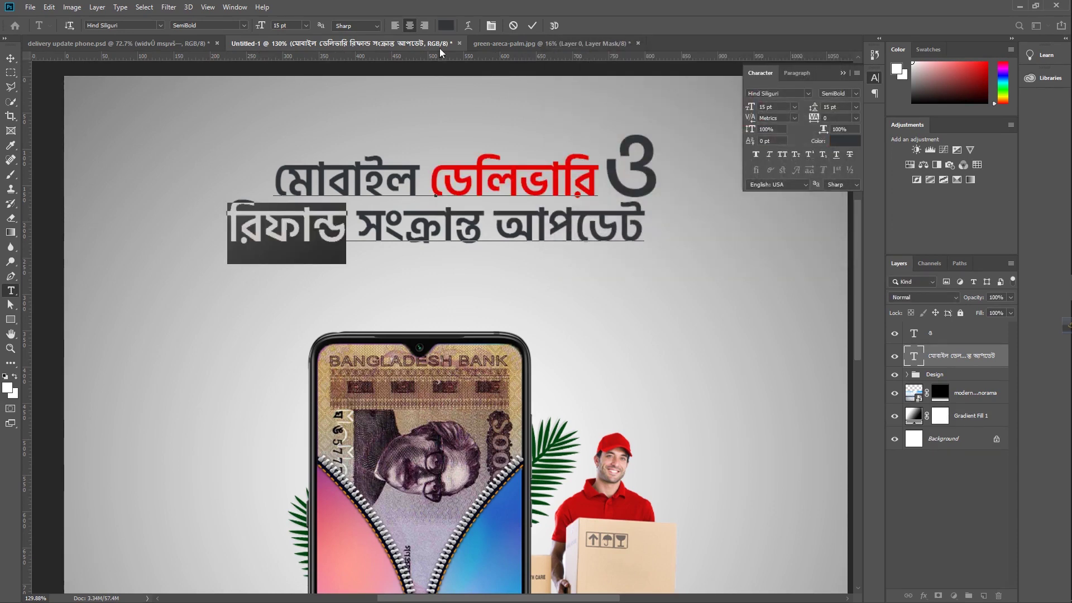
click(446, 26)
text(e40000)
click(808, 74)
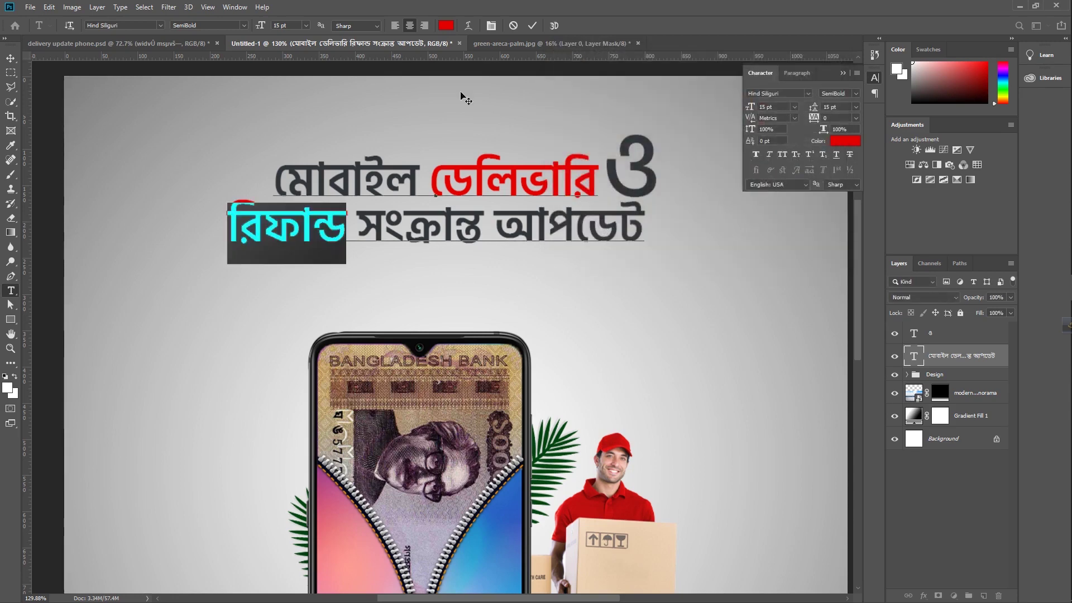
click(532, 25)
key(v)
scroll(514, 263, down, 3)
scroll(512, 268, up, 2)
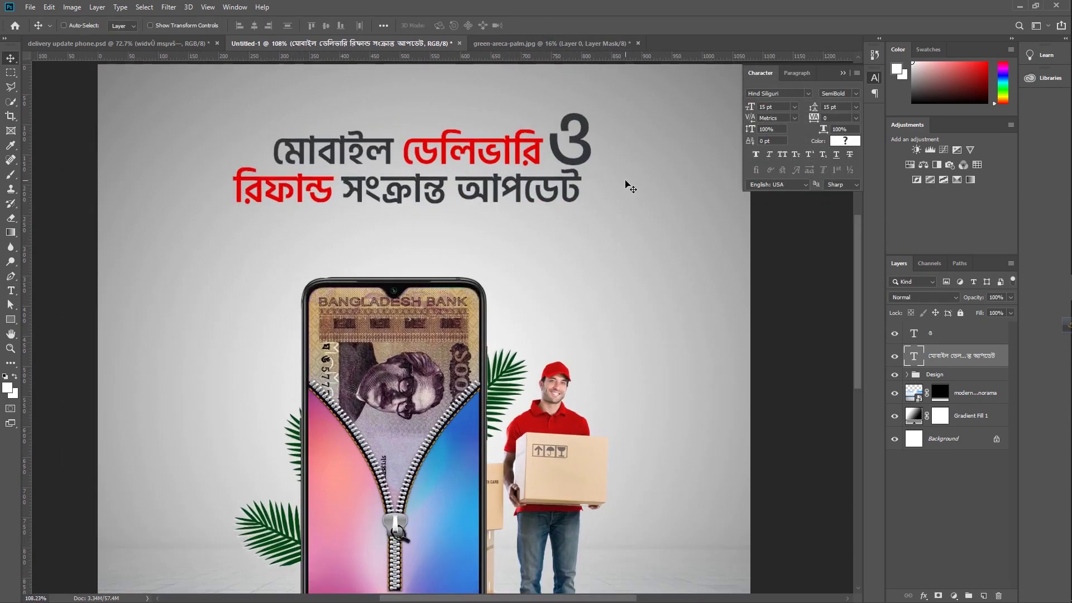
Group the ও layer and the headline layer and name the group "text"
scroll(568, 196, down, 2)
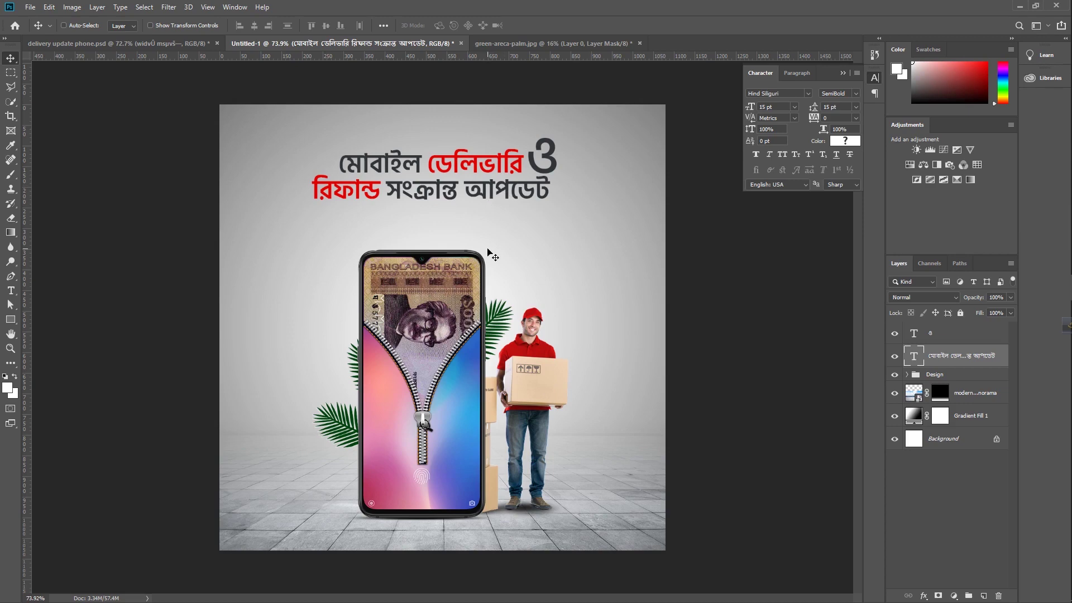
shift+click(942, 337)
right_click(943, 337)
key(Escape)
drag(943, 336, 967, 538)
drag(971, 593, 969, 595)
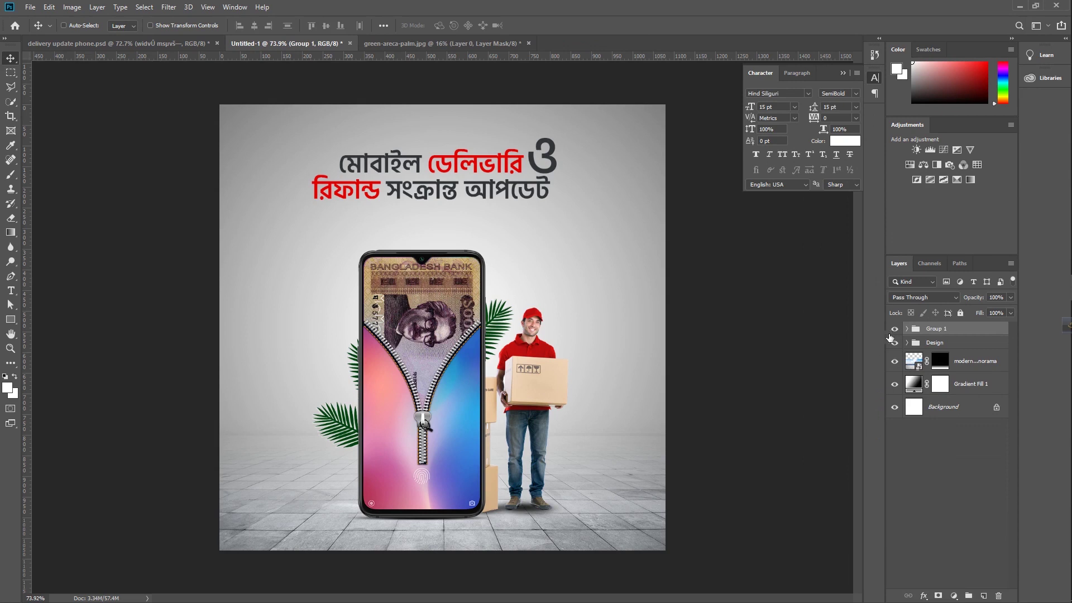
text(text)
key(Return)
Select the whole canvas, centre the text group on it horizontally, and clear the selection
click(11, 72)
drag(190, 84, 731, 569)
key(v)
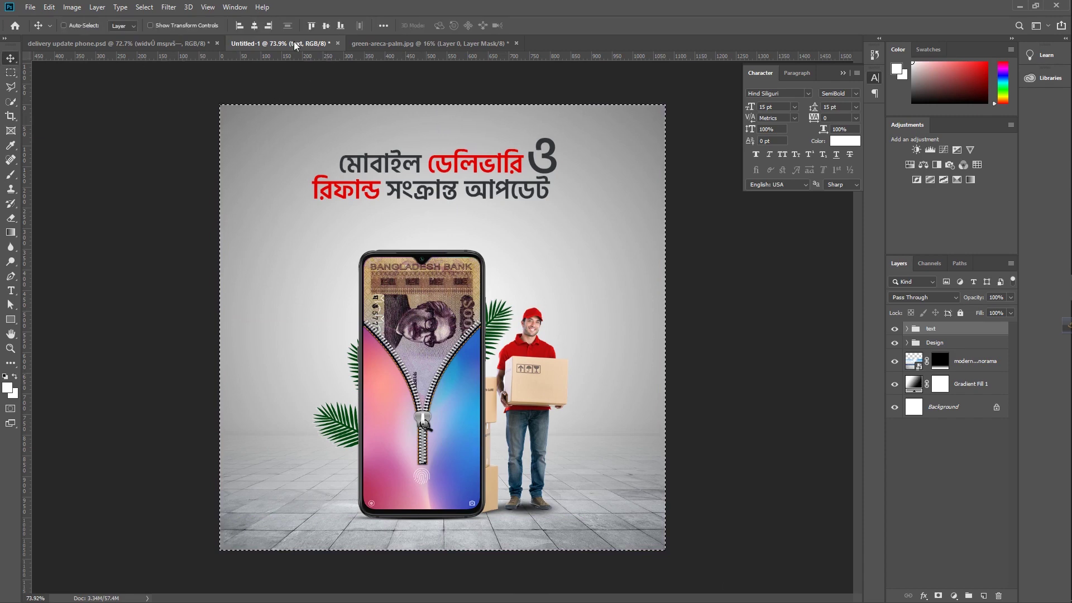
click(254, 25)
click(10, 73)
right_click(350, 191)
click(360, 197)
click(11, 58)
scroll(475, 285, down, 1)
scroll(478, 287, up, 3)
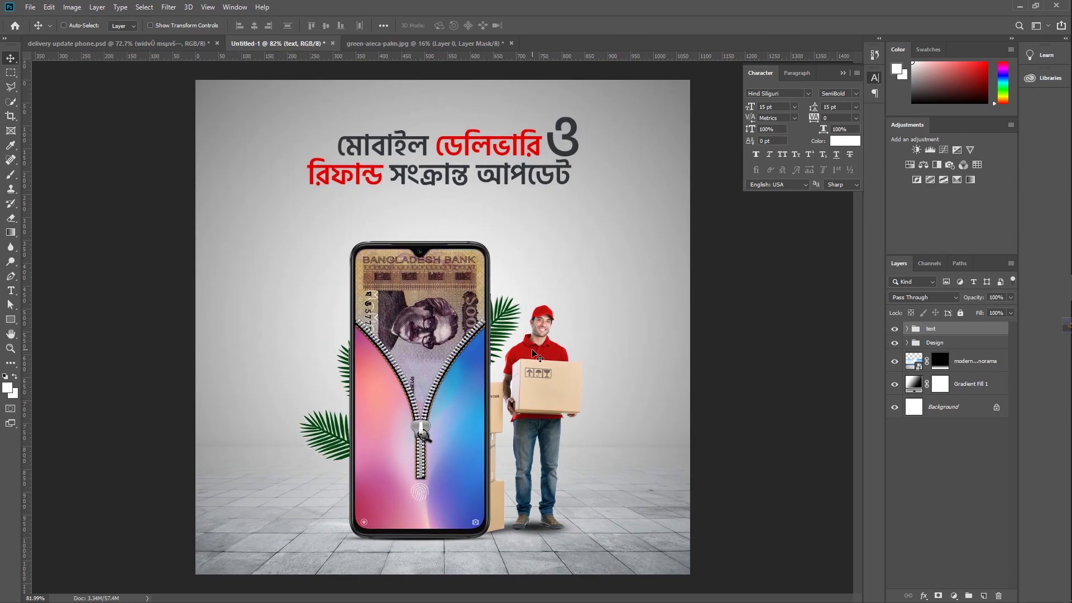
Collapse the character settings and review the whole poster in full-screen view without the interface
key(f)
click(843, 72)
click(528, 235)
drag(811, 95, 832, 115)
key(f)
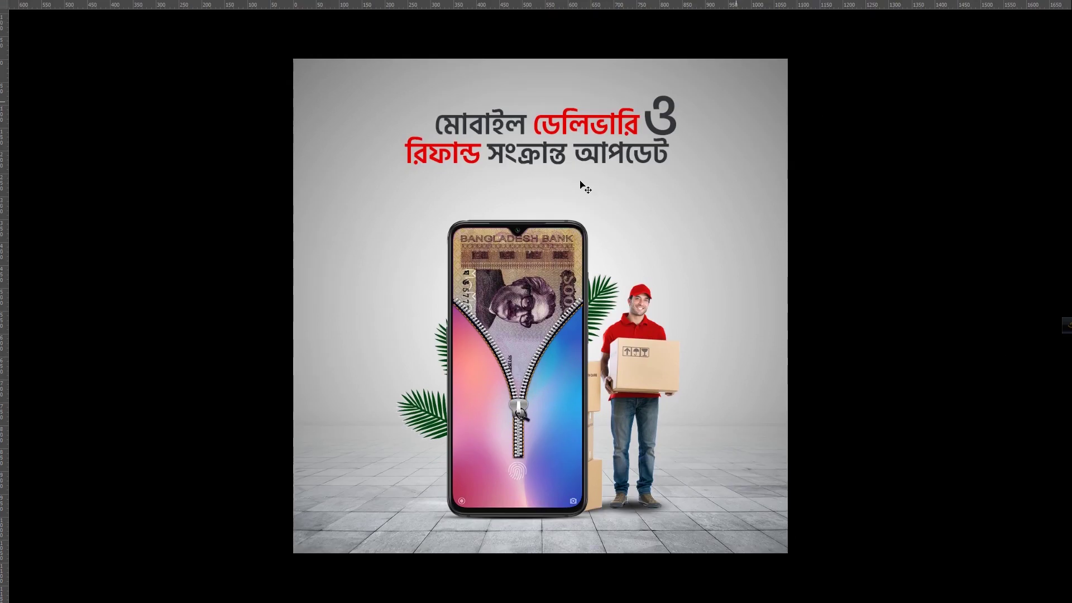
drag(684, 254, 642, 243)
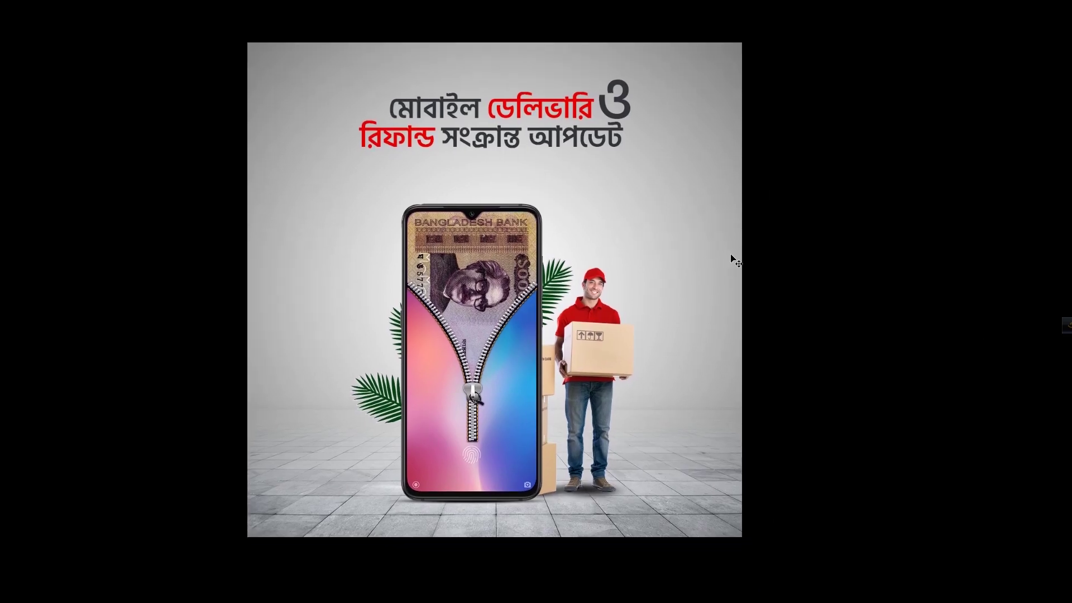